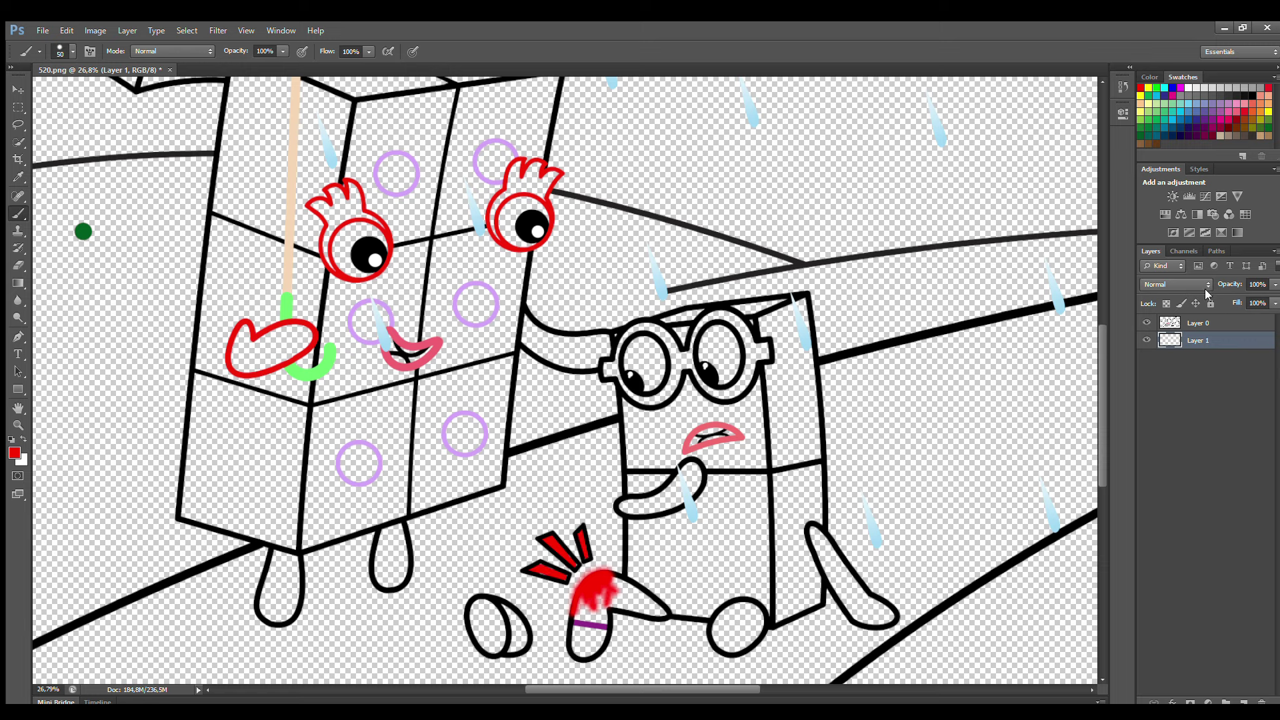
# Fill the short character's eyes white on Layer 1 and paint light-blue tears under both eyes on Layer 0.
pyautogui.moveTo(705, 362)
pyautogui.mouseDown()
pyautogui.moveTo(717, 336)
pyautogui.moveTo(731, 342)
pyautogui.moveTo(736, 366)
pyautogui.moveTo(722, 377)
pyautogui.moveTo(723, 366)
pyautogui.moveTo(643, 364)
pyautogui.mouseUp()
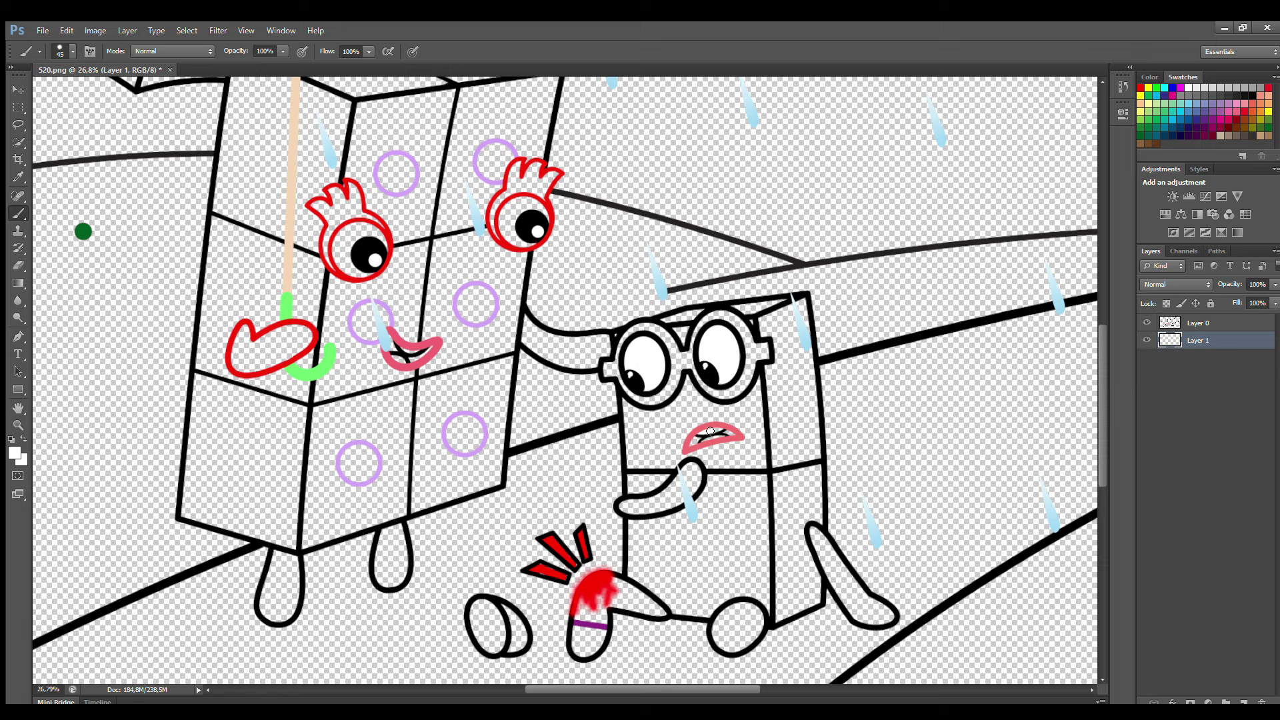
pyautogui.keyDown('alt'); pyautogui.click(690, 503); pyautogui.keyUp('alt')
pyautogui.hotkey('alt', ']')
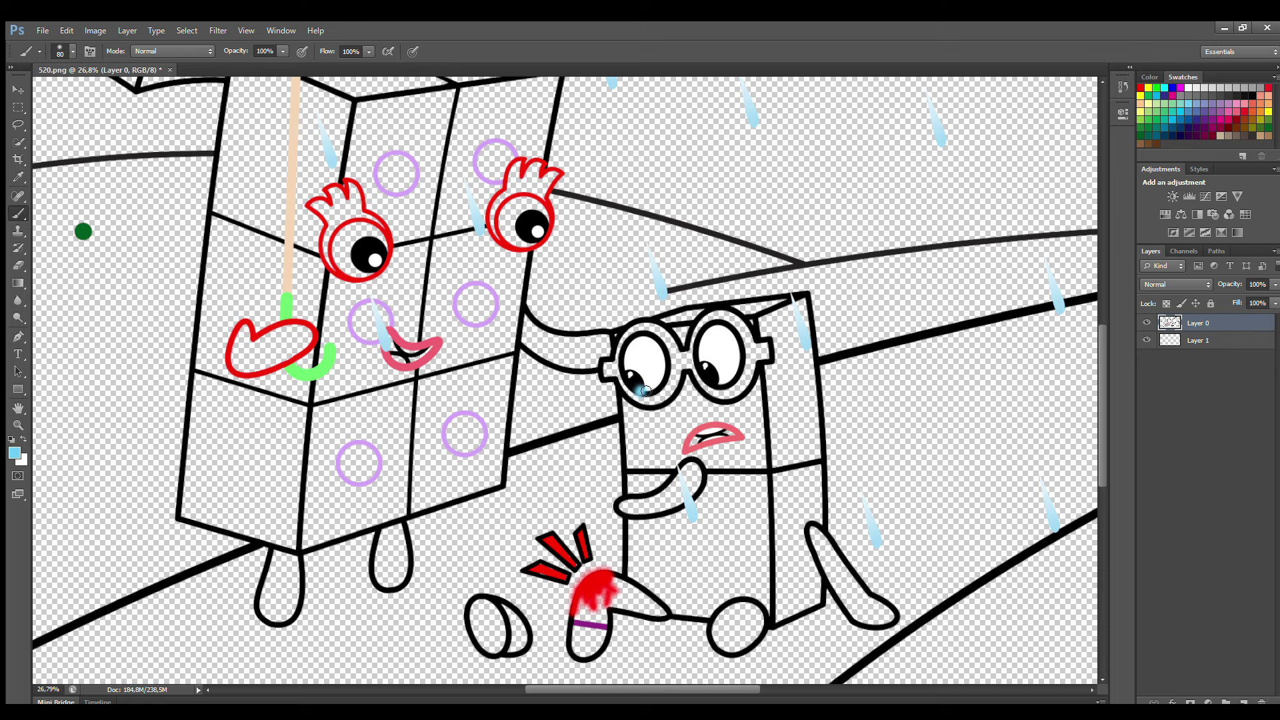
pyautogui.moveTo(646, 391); pyautogui.dragTo(667, 392)
pyautogui.moveTo(695, 384); pyautogui.dragTo(732, 384)
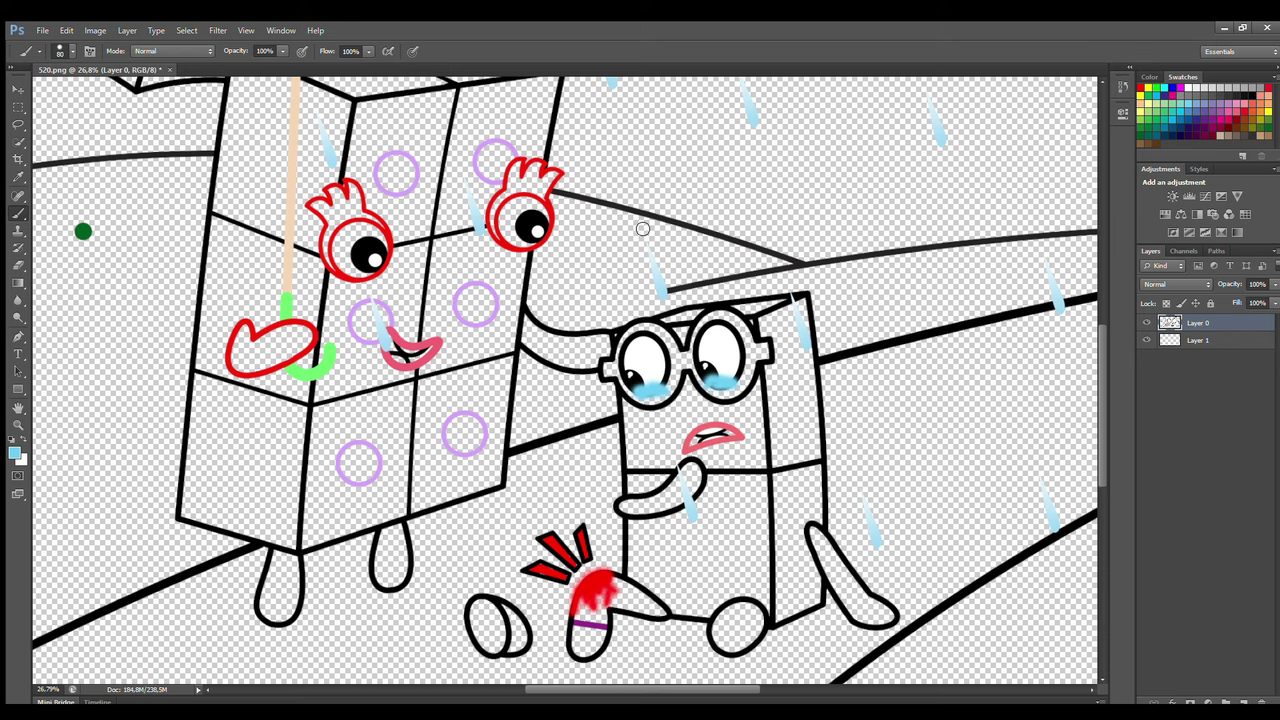
# Fill the short character's arms and injured leg purple on Layer 1.
pyautogui.click(1207, 341)
pyautogui.click(1212, 121)
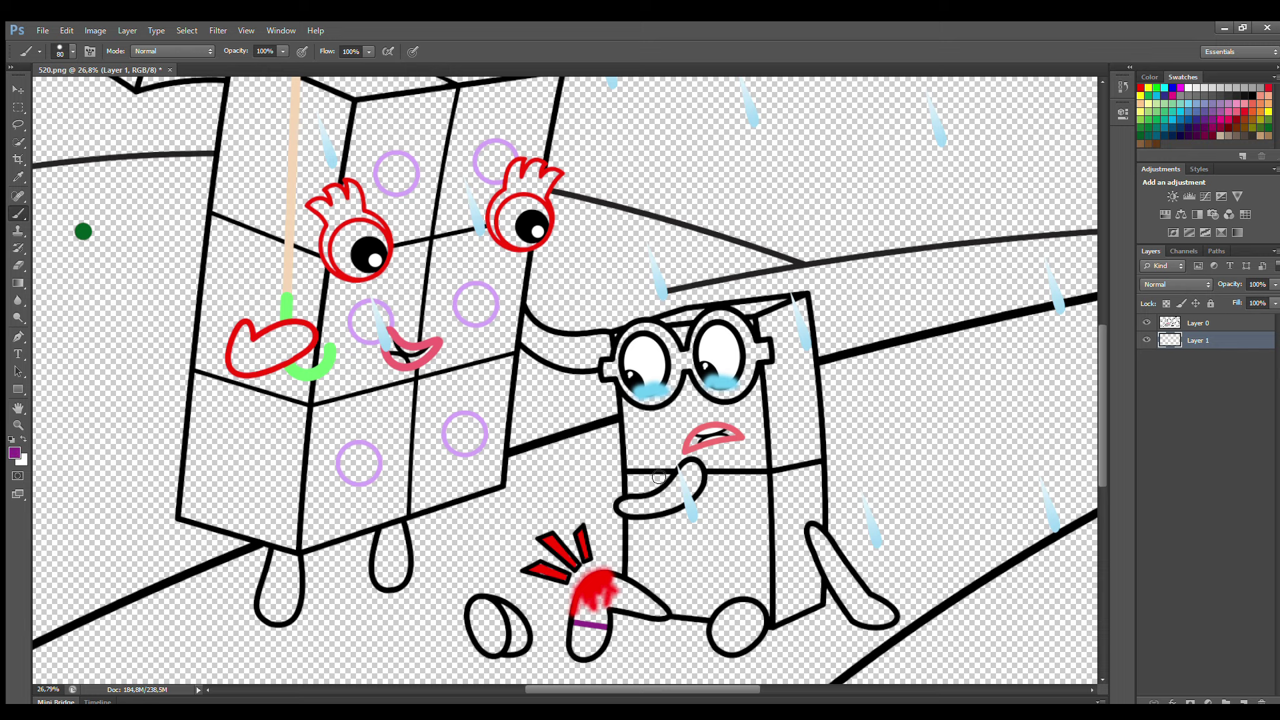
pyautogui.moveTo(622, 509)
pyautogui.mouseDown()
pyautogui.moveTo(700, 470)
pyautogui.moveTo(692, 494)
pyautogui.moveTo(652, 501)
pyautogui.mouseUp()
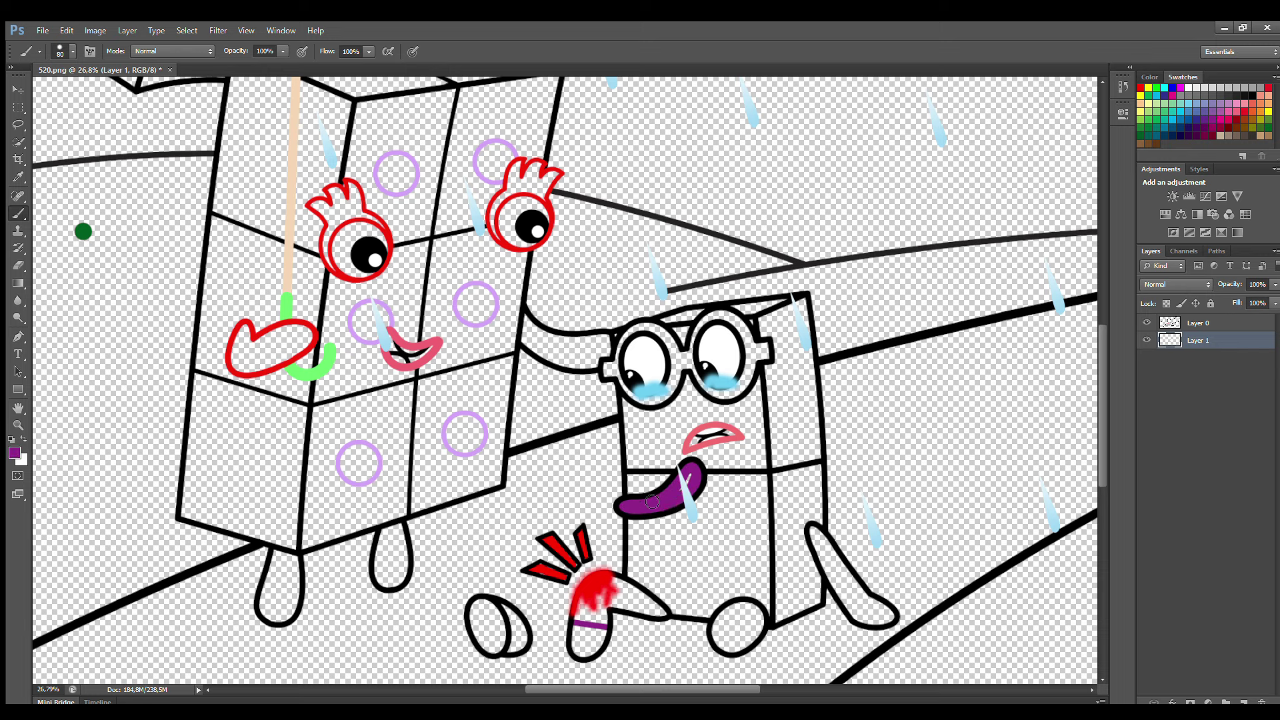
pyautogui.moveTo(811, 532)
pyautogui.mouseDown()
pyautogui.moveTo(865, 619)
pyautogui.moveTo(884, 622)
pyautogui.moveTo(835, 561)
pyautogui.mouseUp()
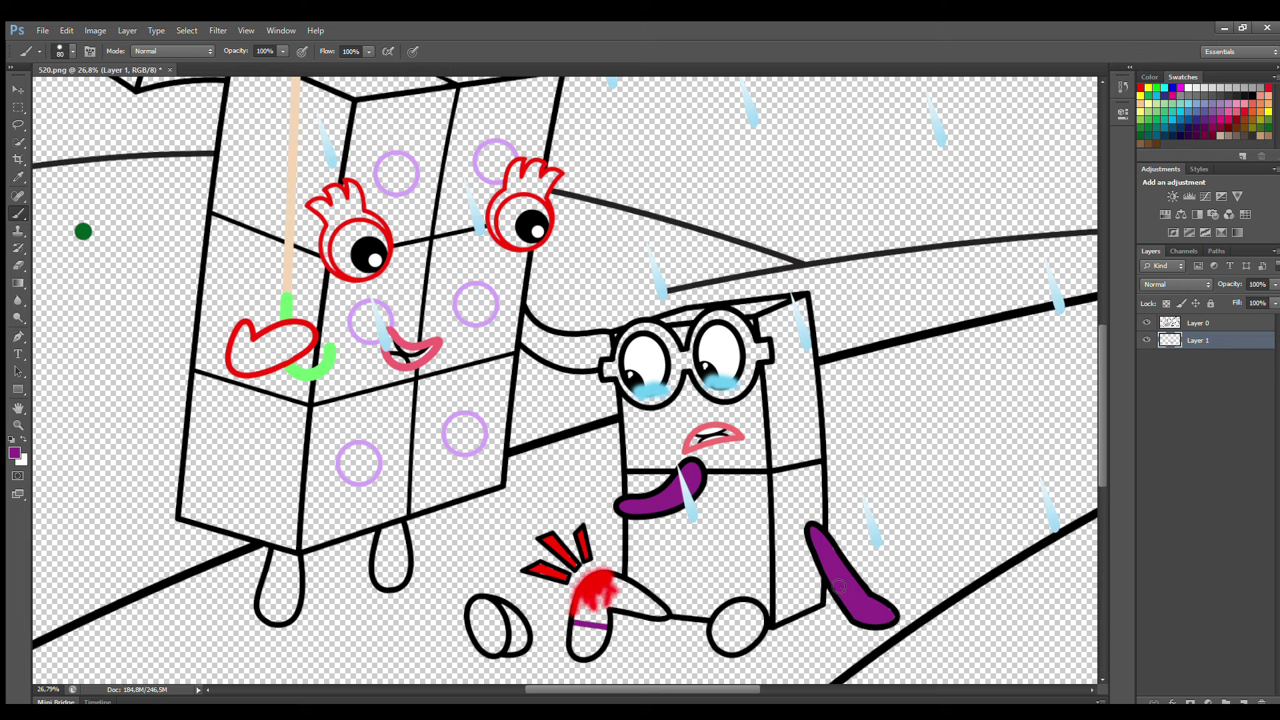
pyautogui.moveTo(667, 617)
pyautogui.mouseDown()
pyautogui.moveTo(617, 586)
pyautogui.moveTo(582, 617)
pyautogui.moveTo(602, 620)
pyautogui.moveTo(605, 602)
pyautogui.moveTo(655, 613)
pyautogui.mouseUp()
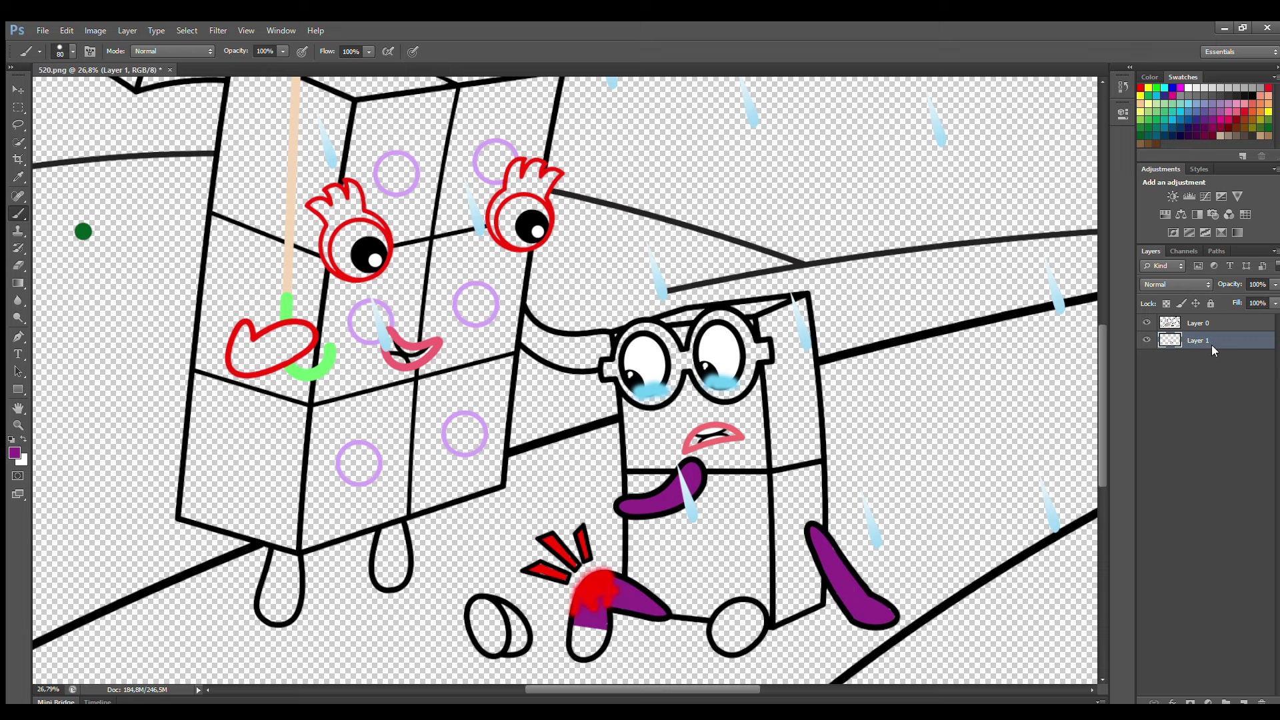
# On a new layer beneath Layer 1, fill the glasses purple, the injured leg's tip white and the attached round foot light orange.
pyautogui.click(1244, 701)
pyautogui.moveTo(1203, 341); pyautogui.dragTo(1200, 361)
pyautogui.moveTo(610, 366)
pyautogui.mouseDown()
pyautogui.moveTo(633, 334)
pyautogui.moveTo(657, 327)
pyautogui.moveTo(695, 351)
pyautogui.moveTo(715, 316)
pyautogui.moveTo(768, 356)
pyautogui.moveTo(747, 381)
pyautogui.moveTo(710, 388)
pyautogui.moveTo(709, 358)
pyautogui.moveTo(744, 365)
pyautogui.moveTo(685, 367)
pyautogui.moveTo(673, 393)
pyautogui.moveTo(609, 373)
pyautogui.moveTo(634, 388)
pyautogui.mouseUp()
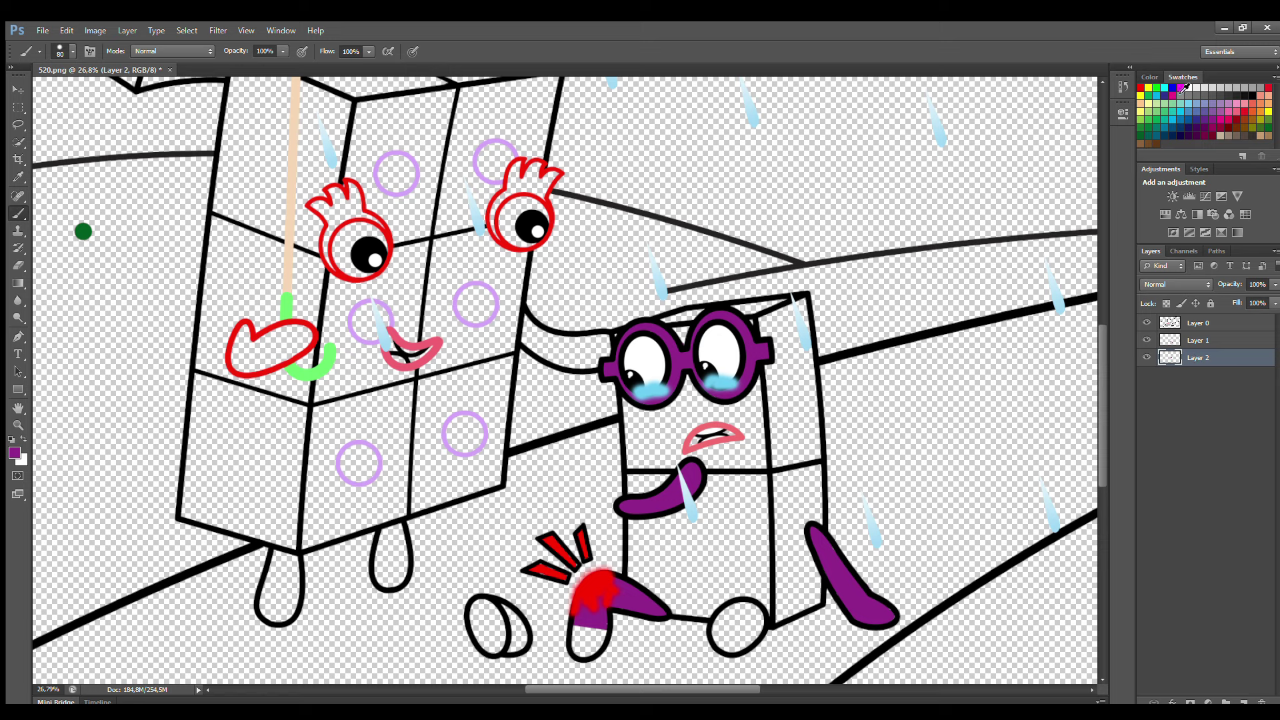
pyautogui.moveTo(576, 639); pyautogui.dragTo(590, 646)
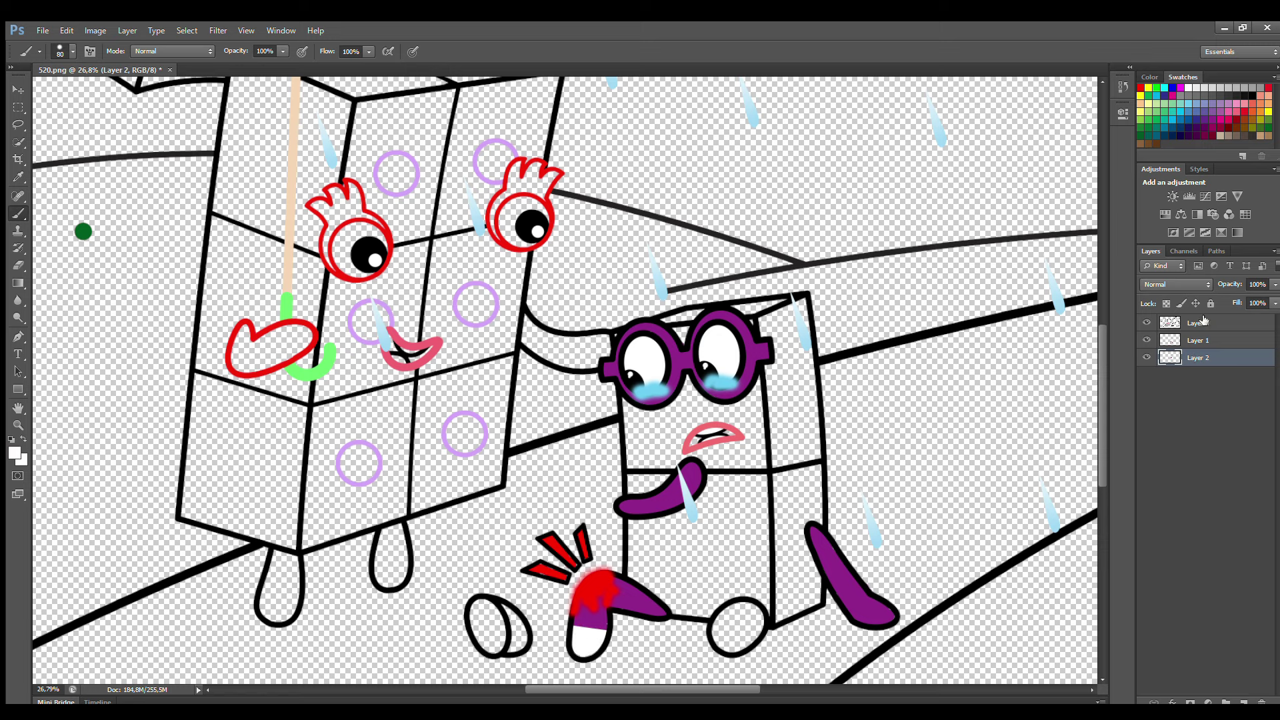
pyautogui.moveTo(735, 610)
pyautogui.mouseDown()
pyautogui.moveTo(727, 645)
pyautogui.moveTo(753, 640)
pyautogui.moveTo(736, 620)
pyautogui.mouseUp()
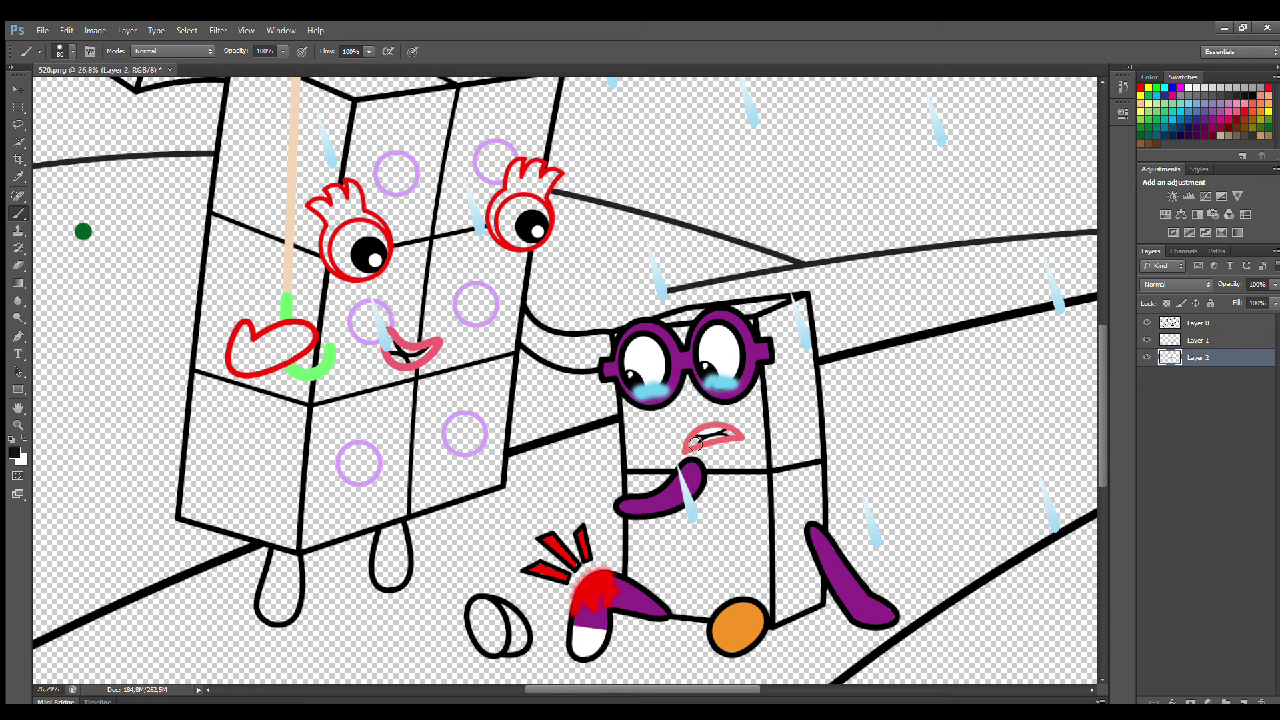
# Add a new layer beneath Layer 2 and fill the front of the short character's body light orange.
pyautogui.click(1244, 701)
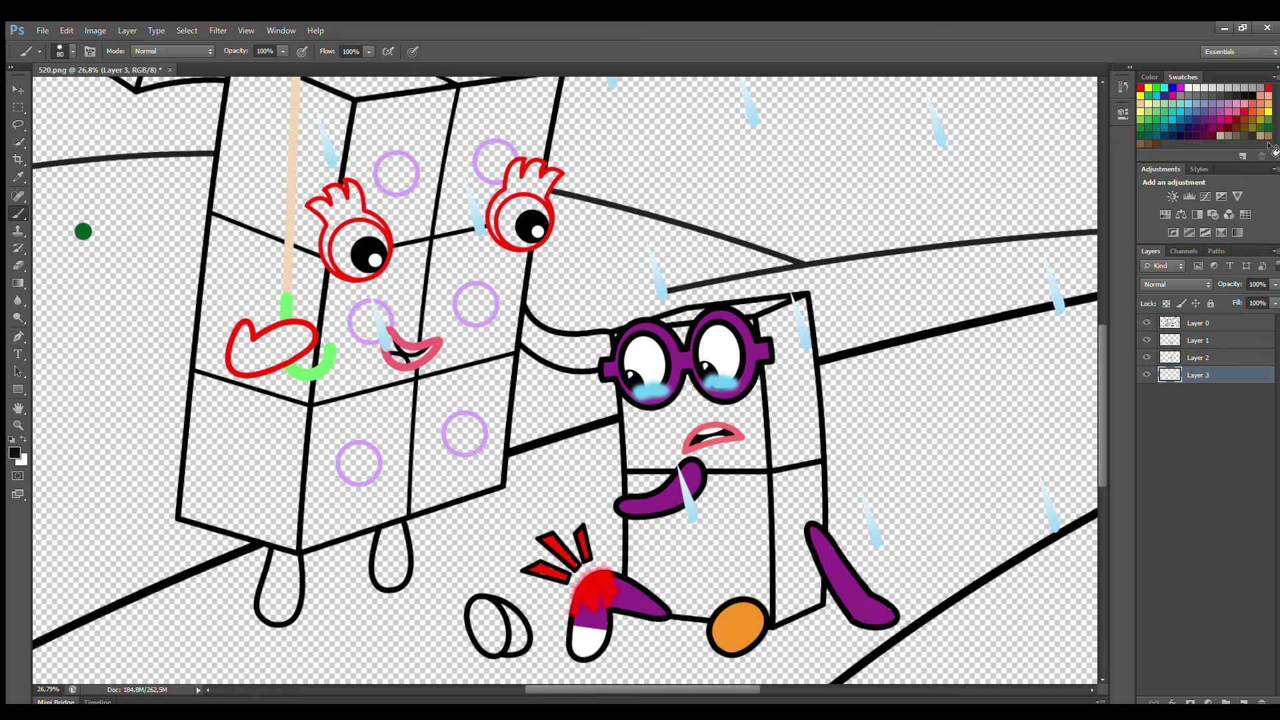
pyautogui.moveTo(636, 405)
pyautogui.mouseDown()
pyautogui.moveTo(648, 595)
pyautogui.moveTo(678, 615)
pyautogui.moveTo(767, 618)
pyautogui.moveTo(755, 391)
pyautogui.mouseUp()
pyautogui.moveTo(750, 328)
pyautogui.mouseDown()
pyautogui.moveTo(681, 339)
pyautogui.moveTo(694, 381)
pyautogui.moveTo(664, 423)
pyautogui.moveTo(666, 564)
pyautogui.moveTo(739, 608)
pyautogui.moveTo(750, 476)
pyautogui.moveTo(693, 420)
pyautogui.moveTo(759, 393)
pyautogui.moveTo(710, 419)
pyautogui.moveTo(685, 459)
pyautogui.moveTo(676, 500)
pyautogui.moveTo(697, 538)
pyautogui.moveTo(742, 569)
pyautogui.moveTo(701, 587)
pyautogui.mouseUp()
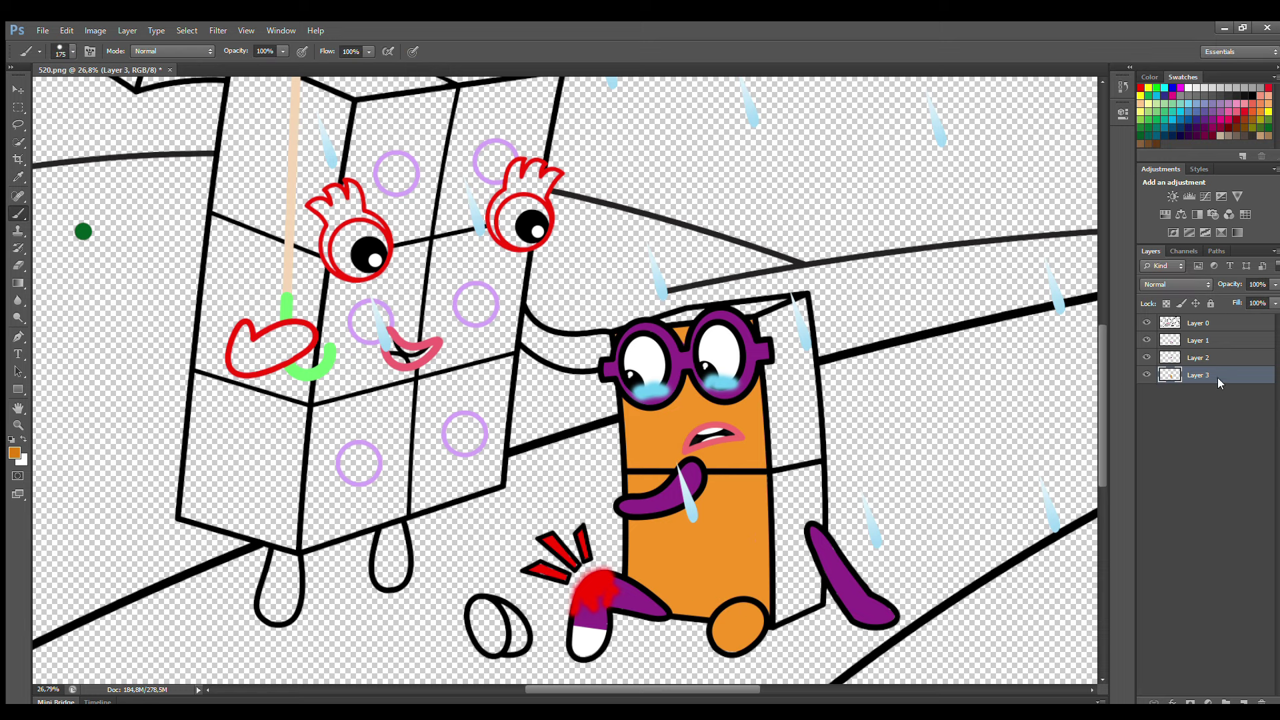
# Repaint the attached round foot dark orange on Layer 2, and fill the body's side and top dark orange on a new bottom layer.
pyautogui.click(1195, 359)
pyautogui.moveTo(751, 617)
pyautogui.mouseDown()
pyautogui.moveTo(734, 643)
pyautogui.moveTo(767, 617)
pyautogui.mouseUp()
pyautogui.click(1243, 702)
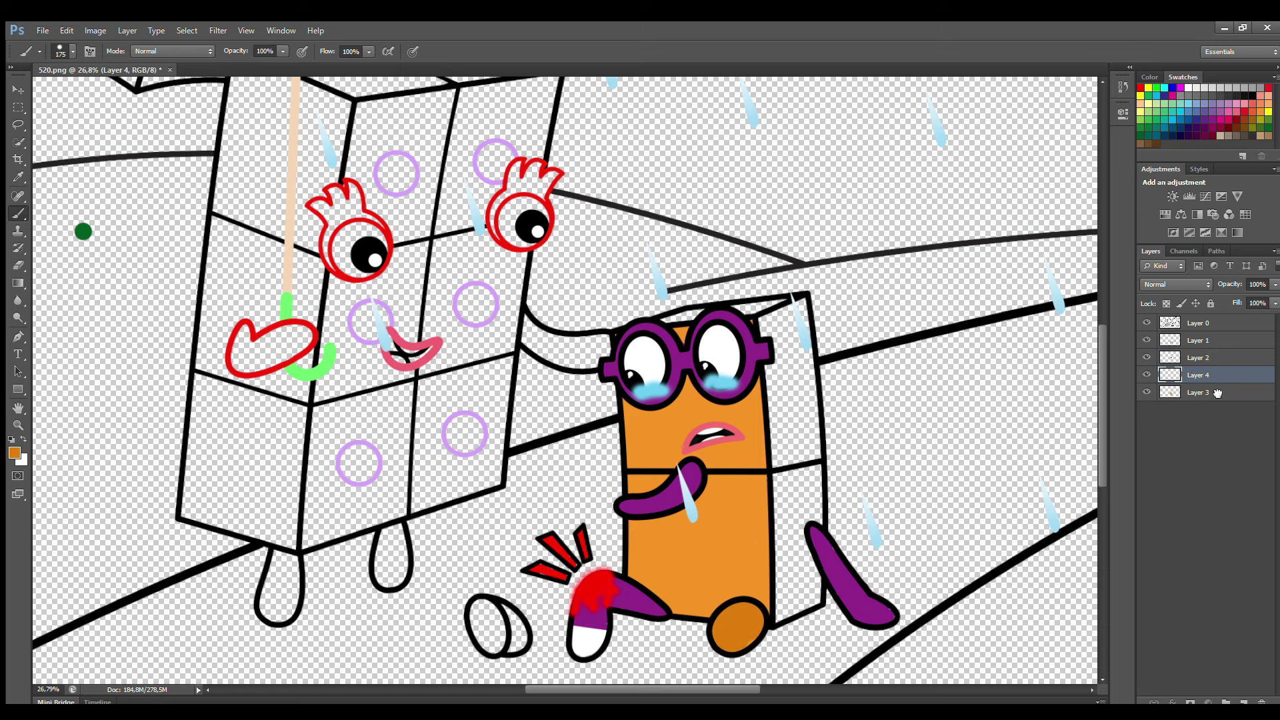
pyautogui.moveTo(1200, 376); pyautogui.dragTo(1217, 418)
pyautogui.moveTo(766, 332)
pyautogui.mouseDown()
pyautogui.moveTo(803, 347)
pyautogui.moveTo(818, 605)
pyautogui.moveTo(774, 330)
pyautogui.mouseUp()
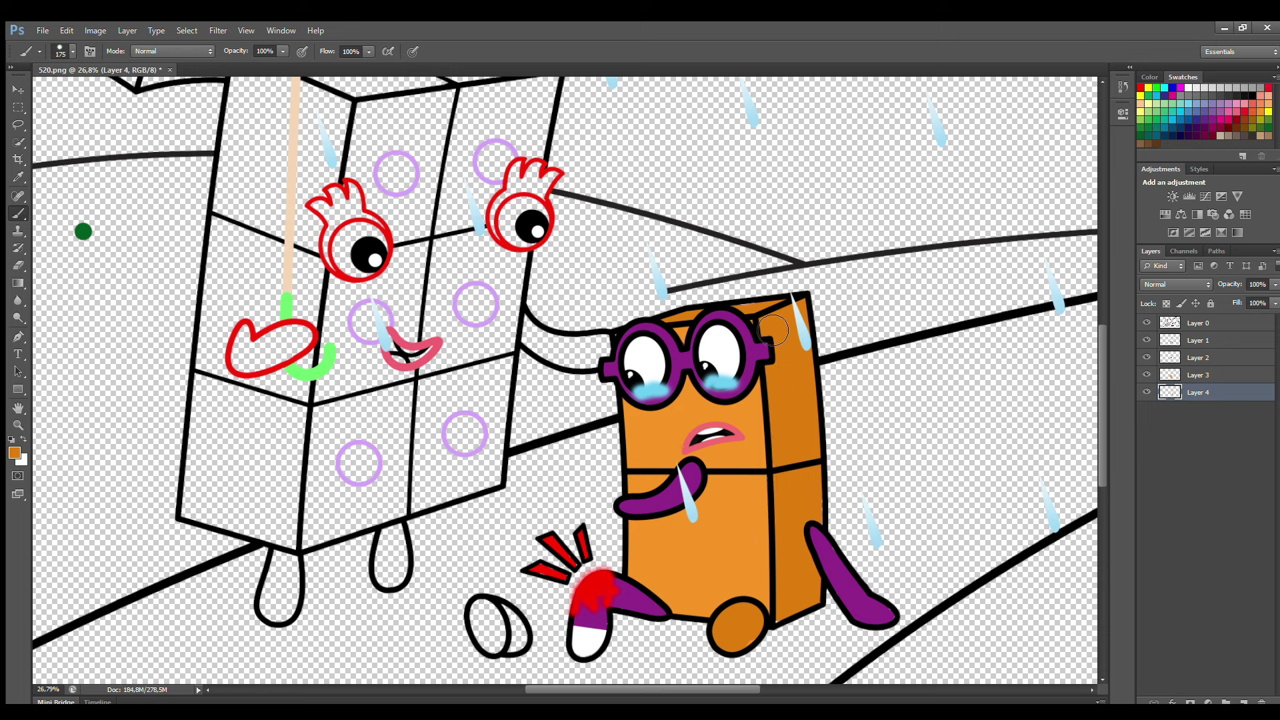
# Reduce the brush size and fill the separate foot beside the injured leg with orange.
pyautogui.press('[')
pyautogui.press('[')
pyautogui.press('[')
pyautogui.moveTo(485, 603)
pyautogui.mouseDown()
pyautogui.moveTo(497, 651)
pyautogui.moveTo(522, 640)
pyautogui.moveTo(485, 608)
pyautogui.moveTo(500, 636)
pyautogui.mouseUp()
# Fill the whites of both of the tall character's eyes on Layer 1.
pyautogui.scroll(3, 1098, 458)
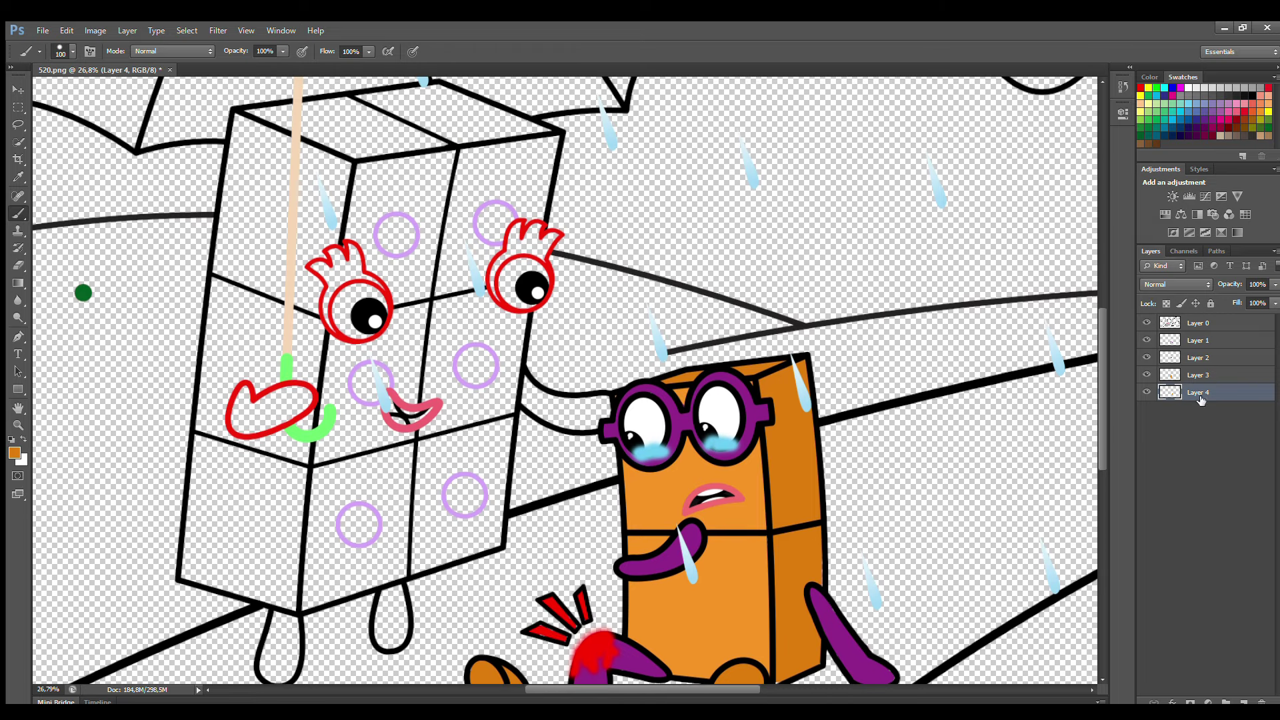
pyautogui.click(1200, 341)
pyautogui.moveTo(351, 305)
pyautogui.mouseDown()
pyautogui.moveTo(359, 334)
pyautogui.moveTo(380, 319)
pyautogui.moveTo(379, 299)
pyautogui.moveTo(352, 314)
pyautogui.mouseUp()
pyautogui.moveTo(510, 266)
pyautogui.mouseDown()
pyautogui.moveTo(523, 304)
pyautogui.moveTo(542, 288)
pyautogui.moveTo(520, 270)
pyautogui.mouseUp()
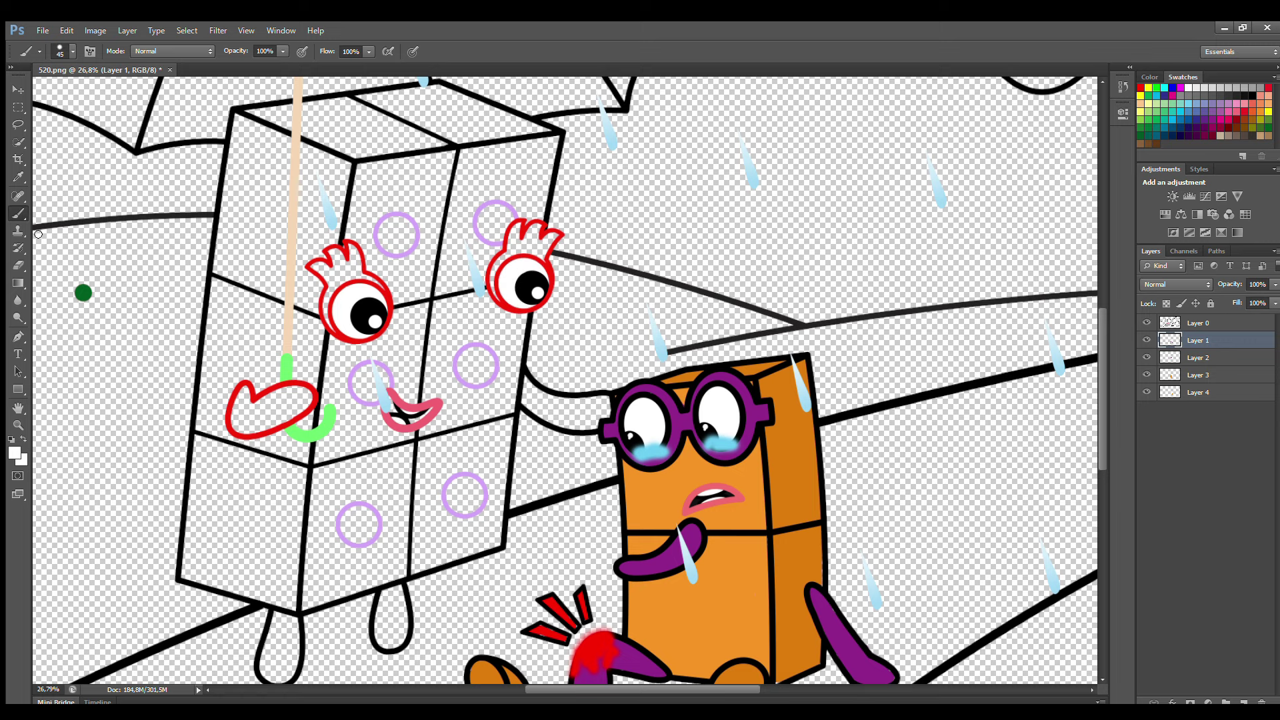
# Fill the tall character's open mouth black and five of its body circles with sampled lilac on Layer 1.
pyautogui.keyDown('alt'); pyautogui.click(359, 315); pyautogui.keyUp('alt')
pyautogui.keyDown('alt'); pyautogui.click(384, 220); pyautogui.keyUp('alt')
pyautogui.moveTo(392, 225); pyautogui.dragTo(398, 239)
pyautogui.moveTo(490, 211); pyautogui.dragTo(501, 220)
pyautogui.moveTo(478, 349); pyautogui.dragTo(478, 370)
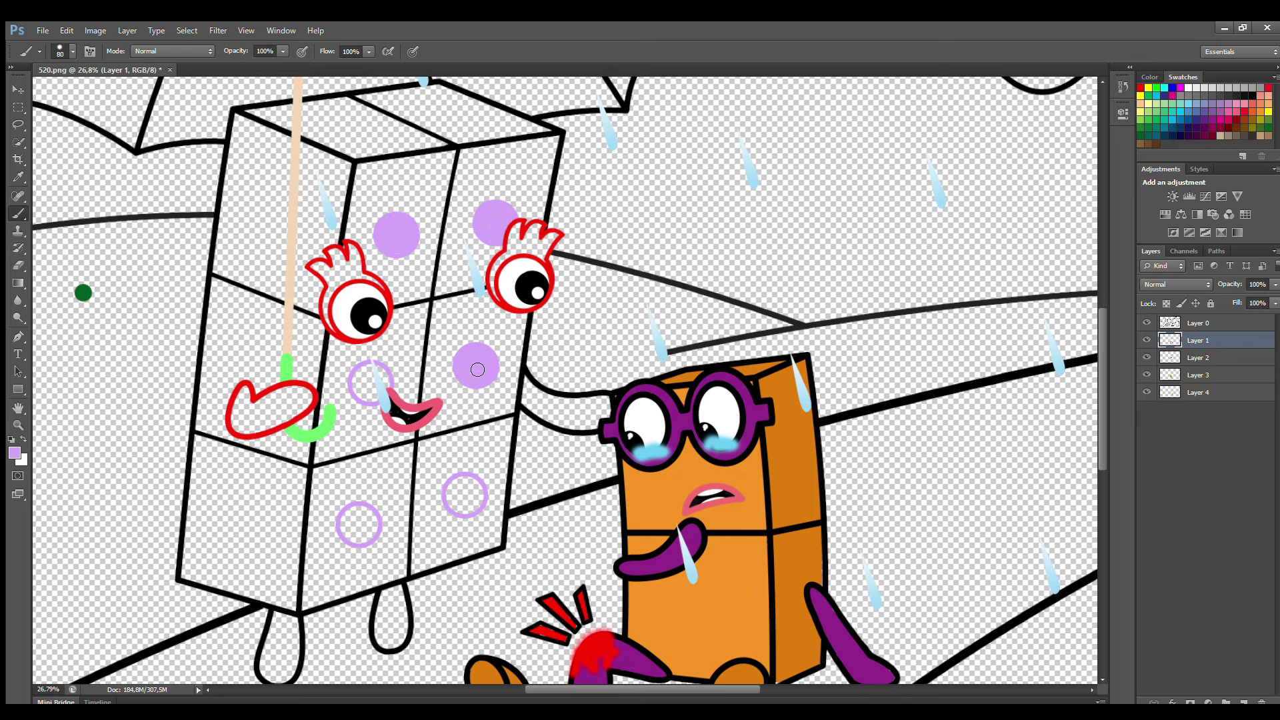
pyautogui.moveTo(354, 516)
pyautogui.mouseDown()
pyautogui.moveTo(350, 537)
pyautogui.moveTo(365, 522)
pyautogui.mouseUp()
pyautogui.moveTo(463, 500); pyautogui.dragTo(456, 496)
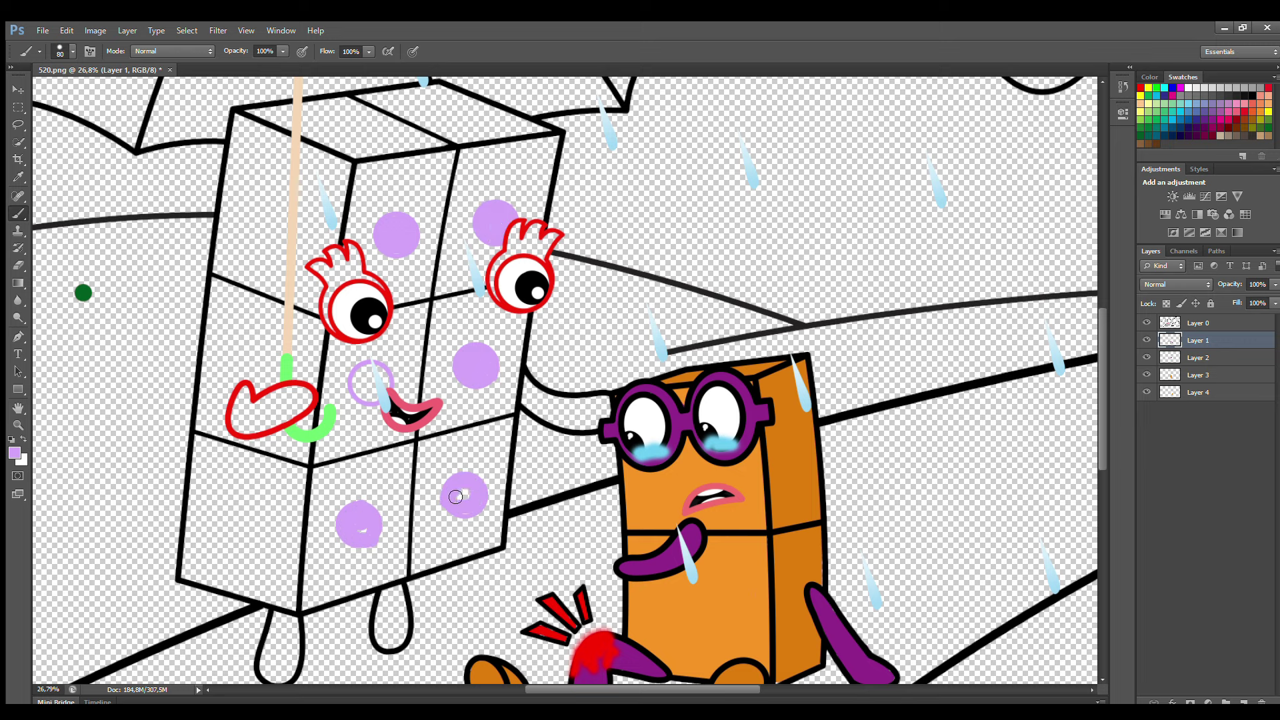
# Recolor the tall character's red hand outline black on Layer 0, and fill its arms and legs red on Layer 1.
pyautogui.click(1196, 324)
pyautogui.keyDown('alt'); pyautogui.click(409, 415); pyautogui.keyUp('alt')
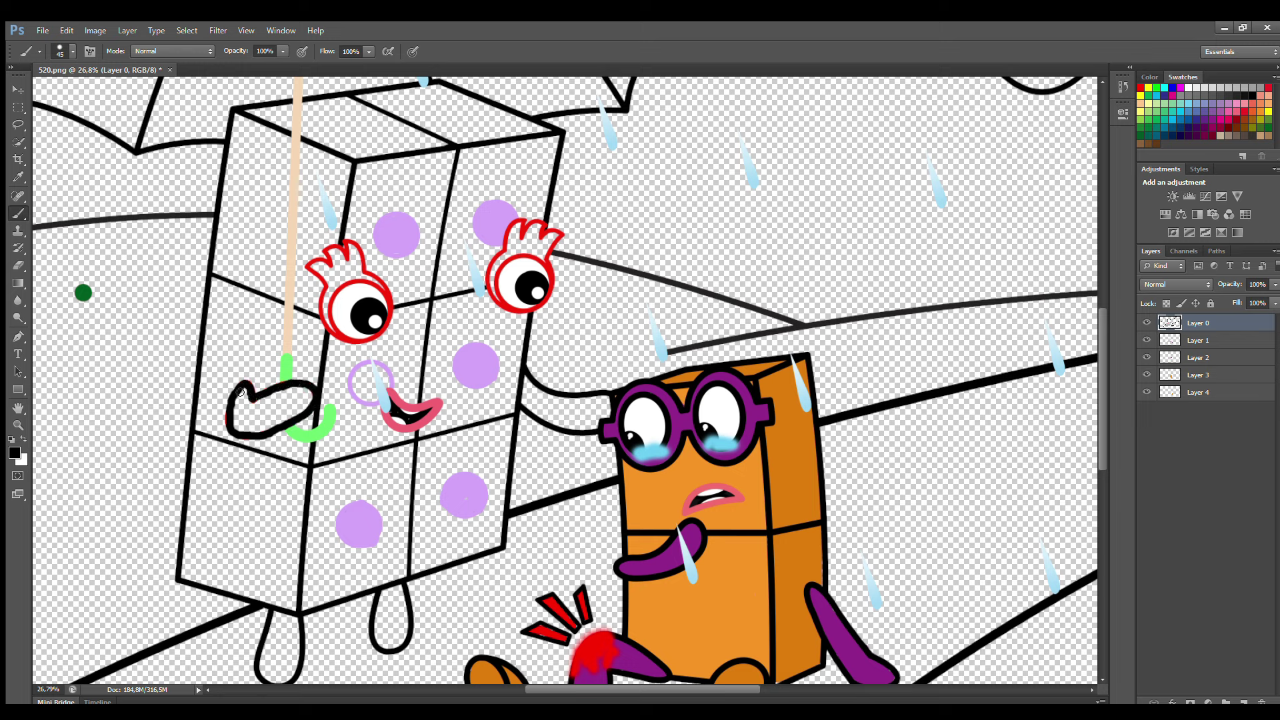
pyautogui.click(1198, 340)
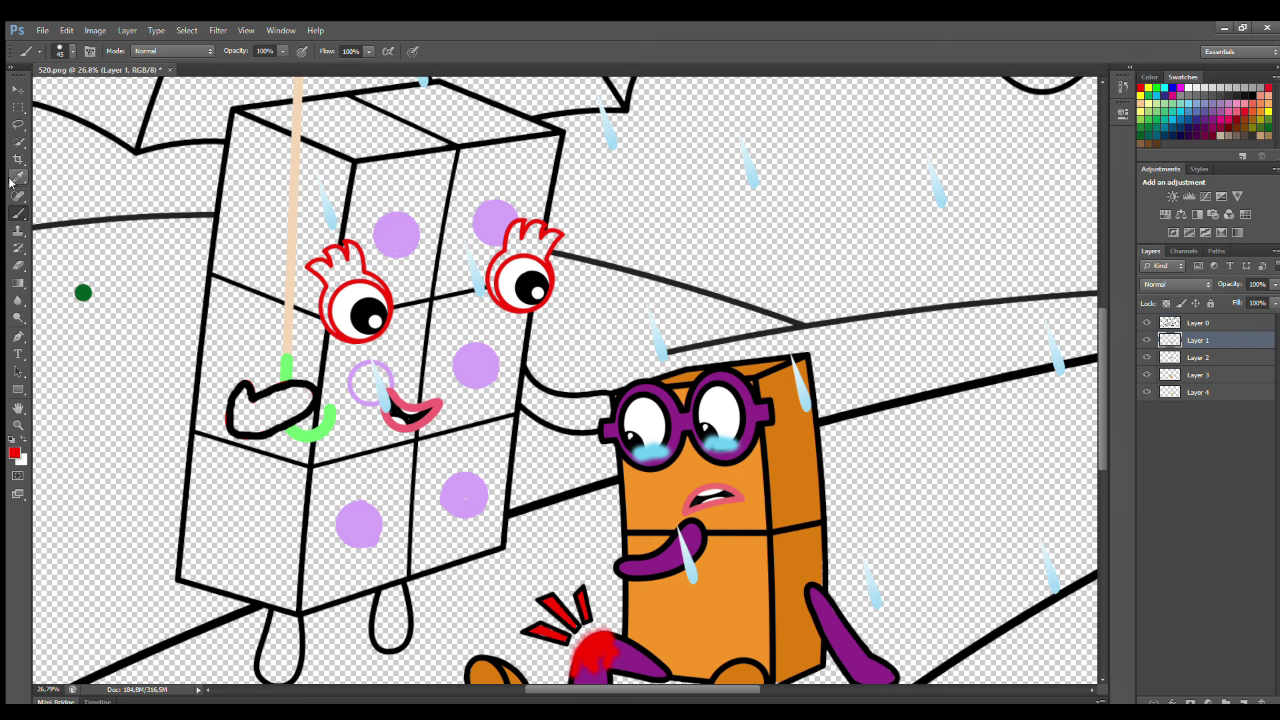
pyautogui.moveTo(249, 396)
pyautogui.mouseDown()
pyautogui.moveTo(241, 428)
pyautogui.moveTo(306, 408)
pyautogui.moveTo(298, 394)
pyautogui.moveTo(267, 410)
pyautogui.mouseUp()
pyautogui.moveTo(526, 380)
pyautogui.mouseDown()
pyautogui.moveTo(570, 425)
pyautogui.moveTo(610, 410)
pyautogui.moveTo(542, 396)
pyautogui.moveTo(583, 412)
pyautogui.mouseUp()
pyautogui.moveTo(402, 579)
pyautogui.mouseDown()
pyautogui.moveTo(387, 633)
pyautogui.moveTo(400, 600)
pyautogui.moveTo(391, 623)
pyautogui.mouseUp()
pyautogui.moveTo(277, 617)
pyautogui.mouseDown()
pyautogui.moveTo(271, 671)
pyautogui.moveTo(297, 640)
pyautogui.moveTo(287, 667)
pyautogui.mouseUp()
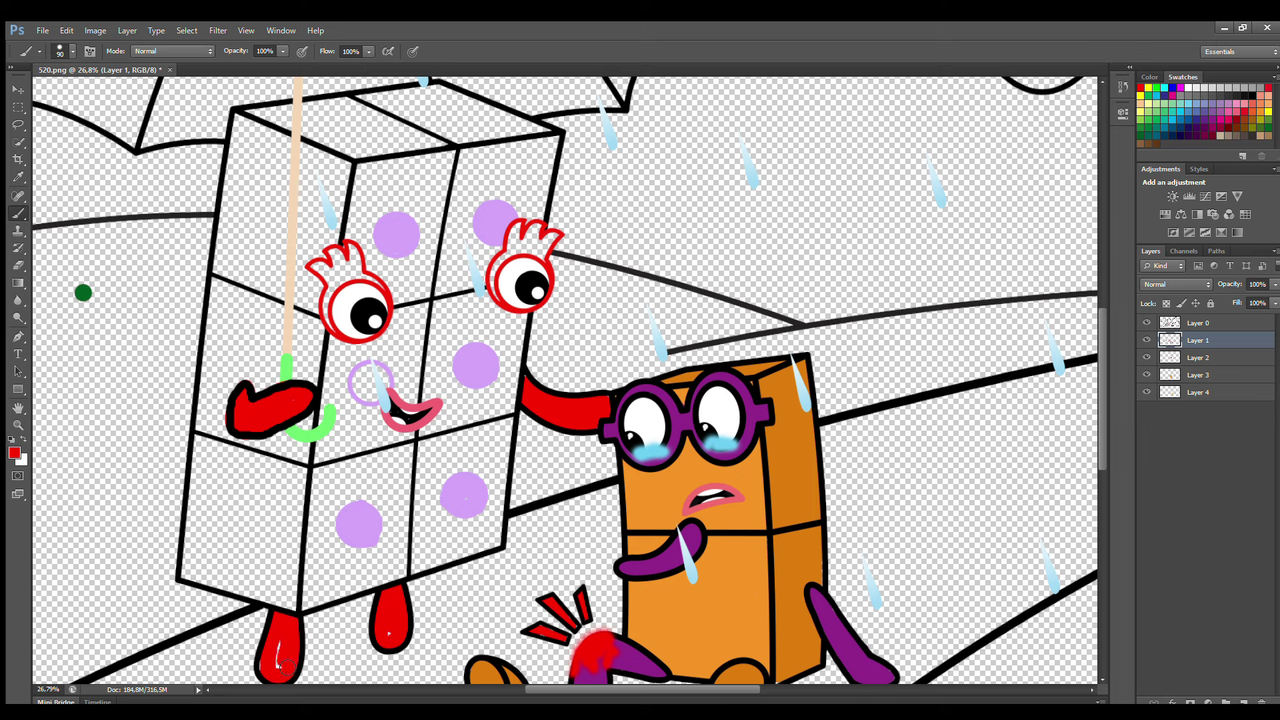
# On Layer 2, fill the tall character's eye rims and lashes red and the remaining circle beside its mouth lilac.
pyautogui.click(1195, 357)
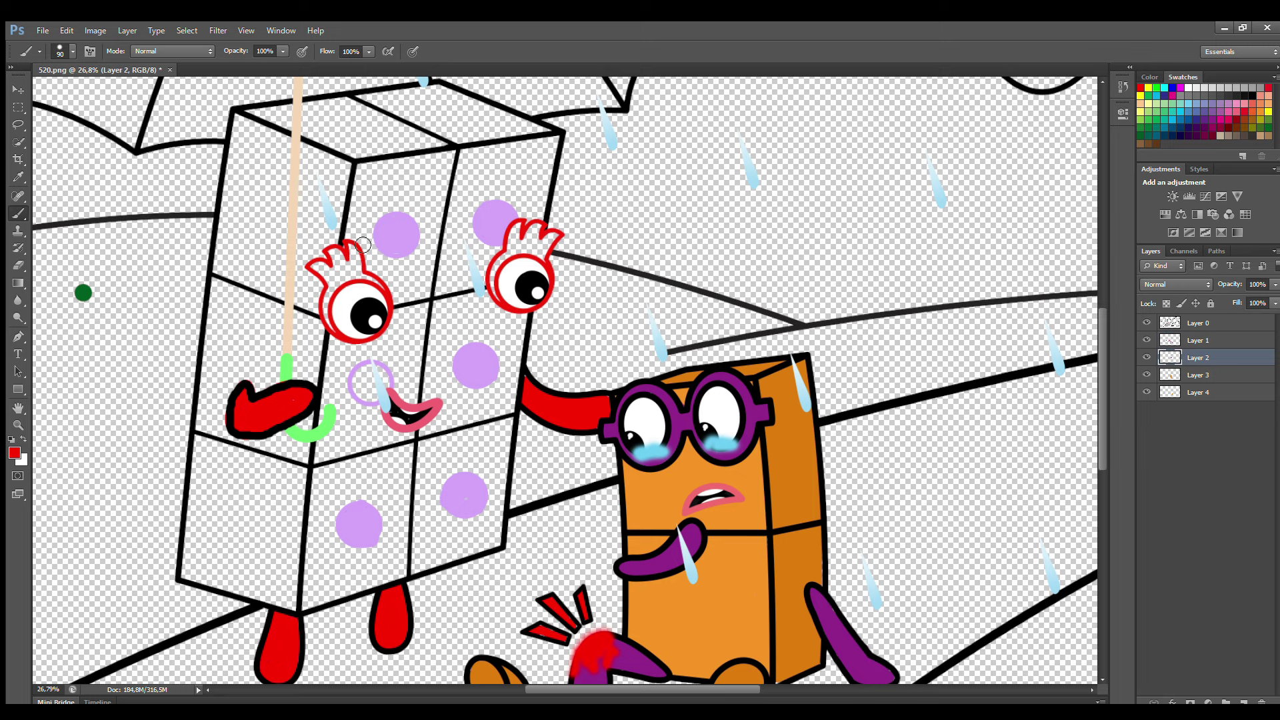
pyautogui.moveTo(325, 270); pyautogui.dragTo(340, 326)
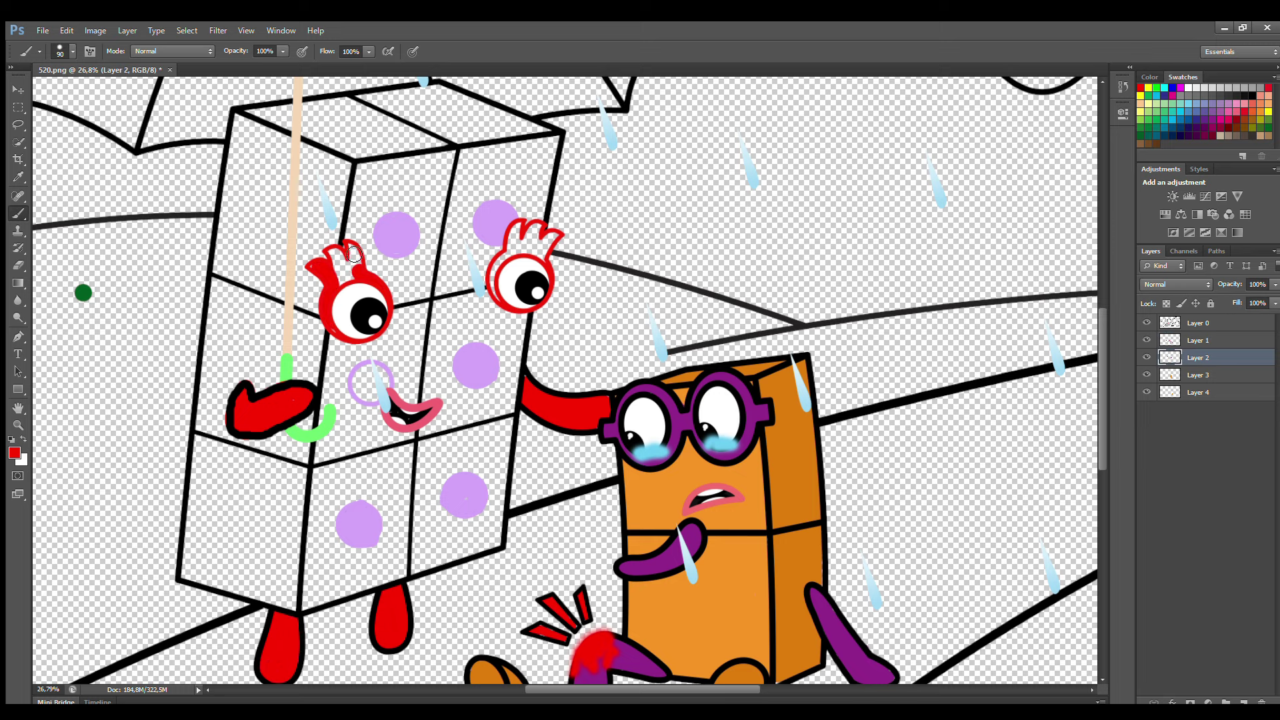
pyautogui.moveTo(354, 254); pyautogui.dragTo(341, 265)
pyautogui.moveTo(521, 230); pyautogui.dragTo(502, 294)
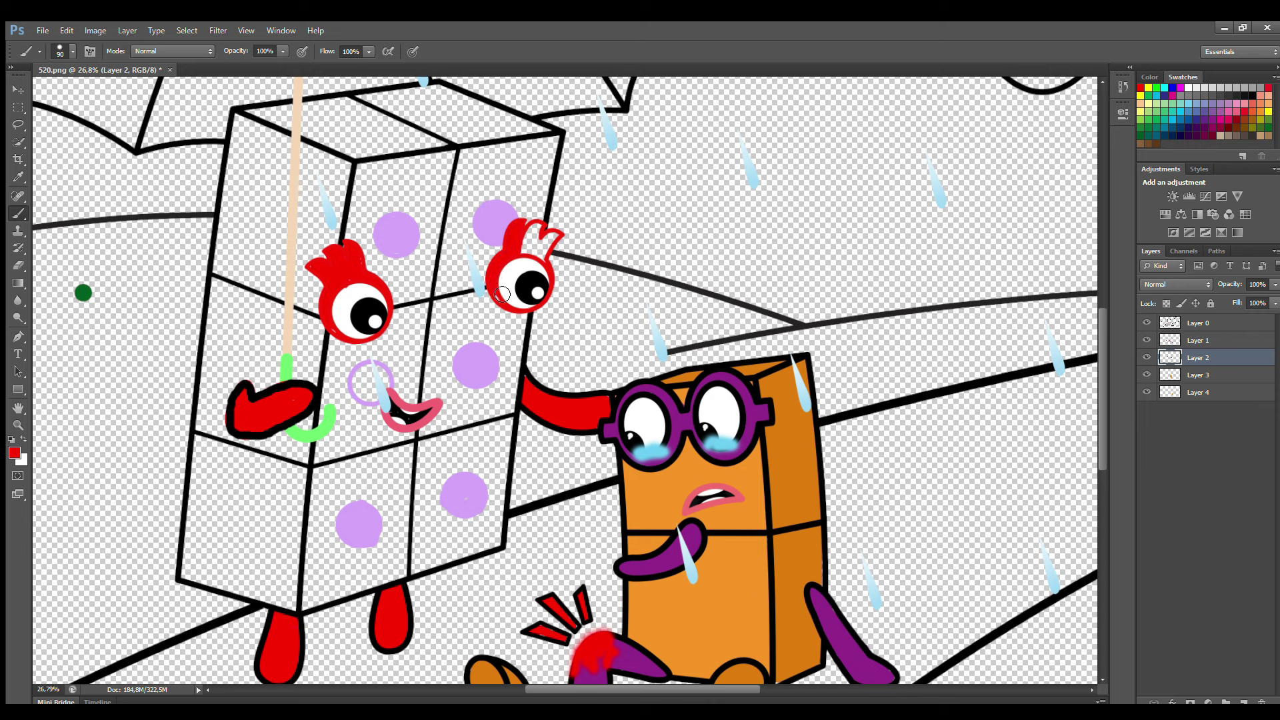
pyautogui.moveTo(554, 241)
pyautogui.mouseDown()
pyautogui.moveTo(535, 233)
pyautogui.moveTo(524, 248)
pyautogui.mouseUp()
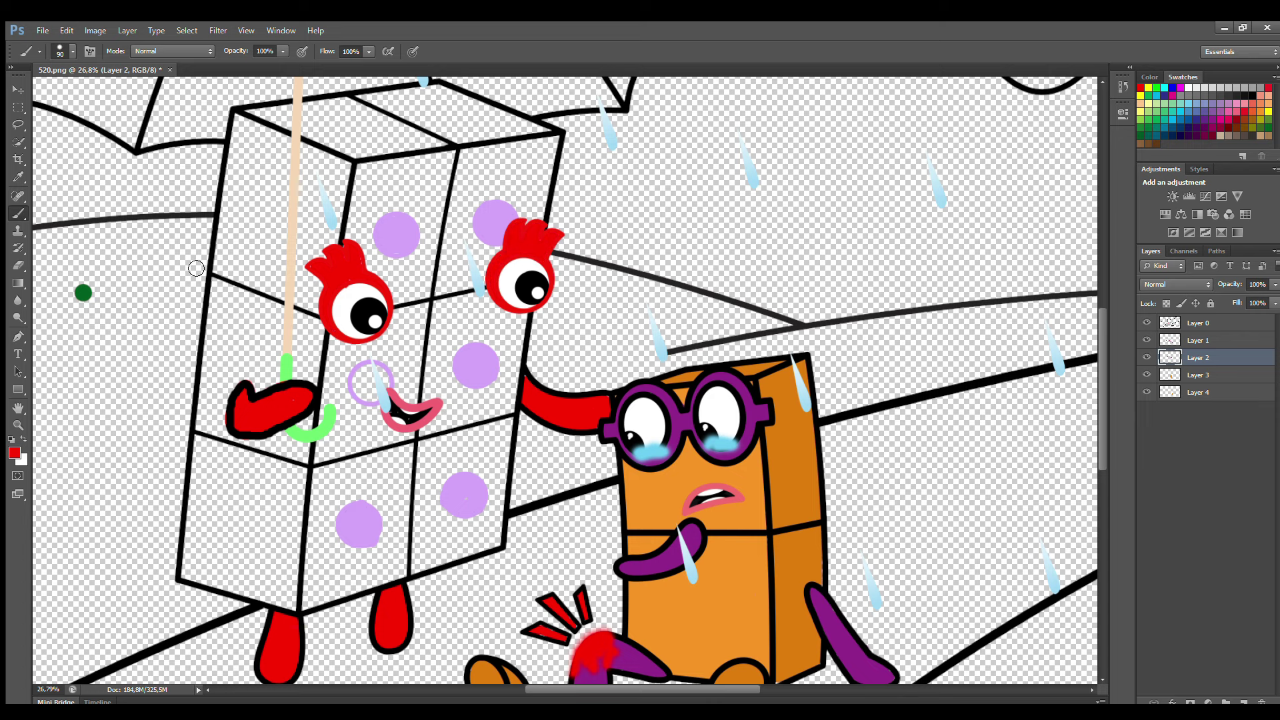
pyautogui.keyDown('alt'); pyautogui.click(377, 364); pyautogui.keyUp('alt')
pyautogui.moveTo(369, 374)
pyautogui.mouseDown()
pyautogui.moveTo(364, 385)
pyautogui.moveTo(378, 375)
pyautogui.mouseUp()
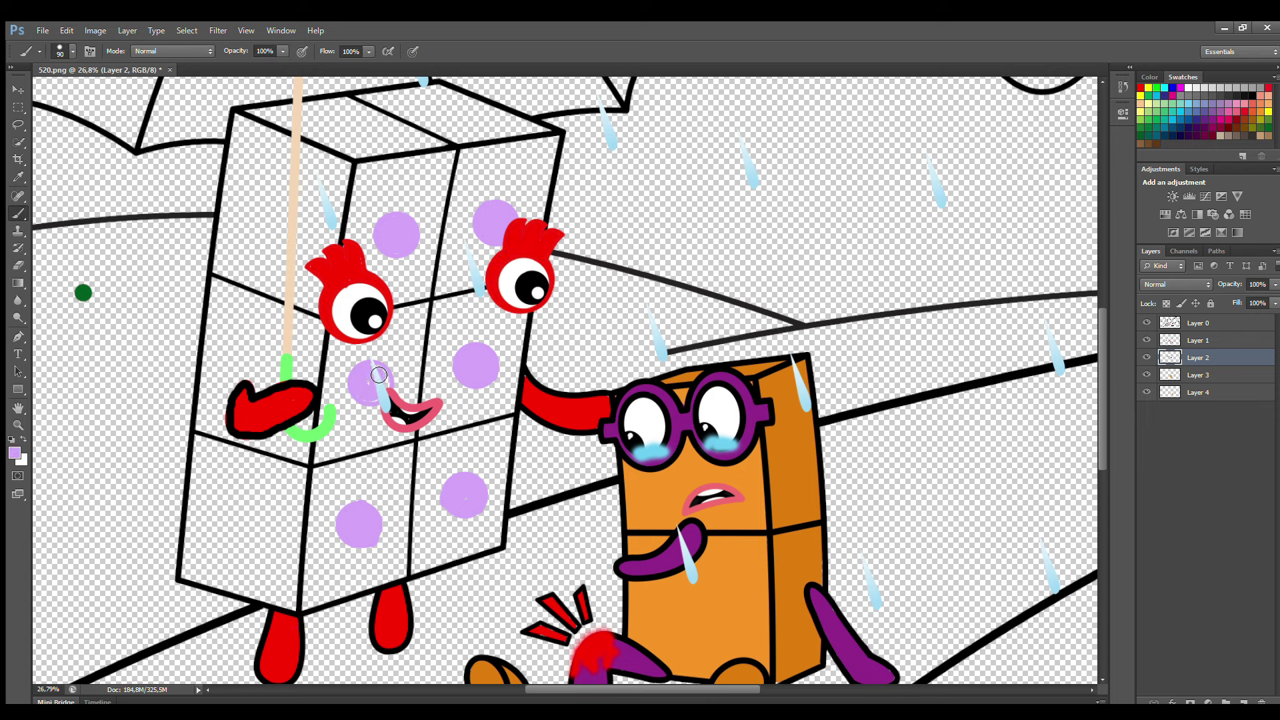
# Fill the front faces of the tall character's block body with purple on Layer 3.
pyautogui.click(1208, 375)
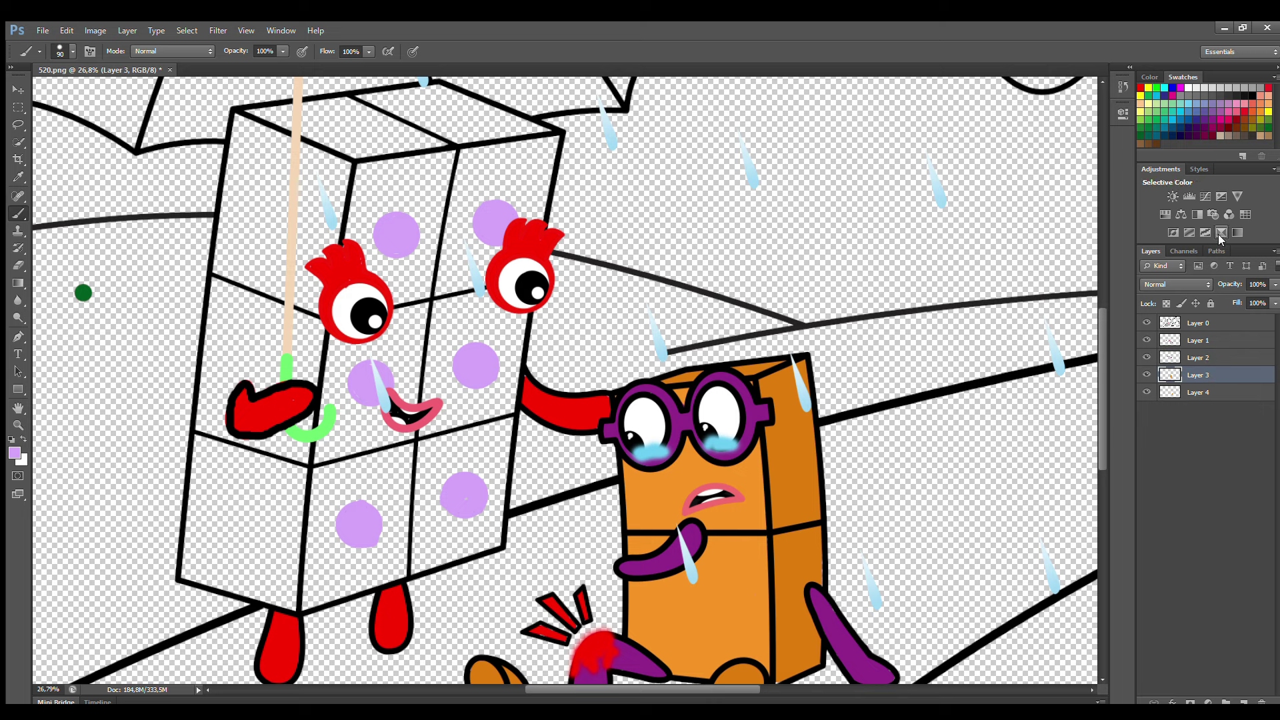
pyautogui.press('i')
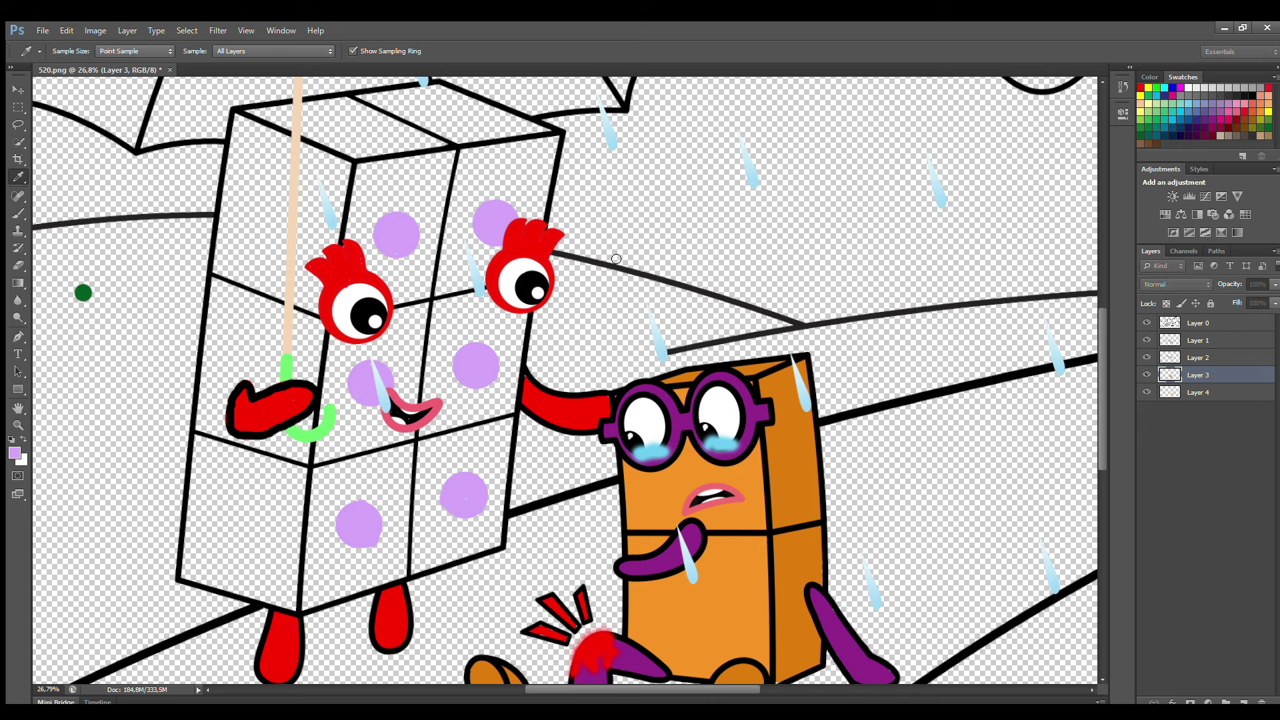
pyautogui.press('b')
pyautogui.moveTo(370, 171)
pyautogui.mouseDown()
pyautogui.moveTo(308, 543)
pyautogui.moveTo(312, 608)
pyautogui.moveTo(503, 548)
pyautogui.moveTo(512, 444)
pyautogui.mouseUp()
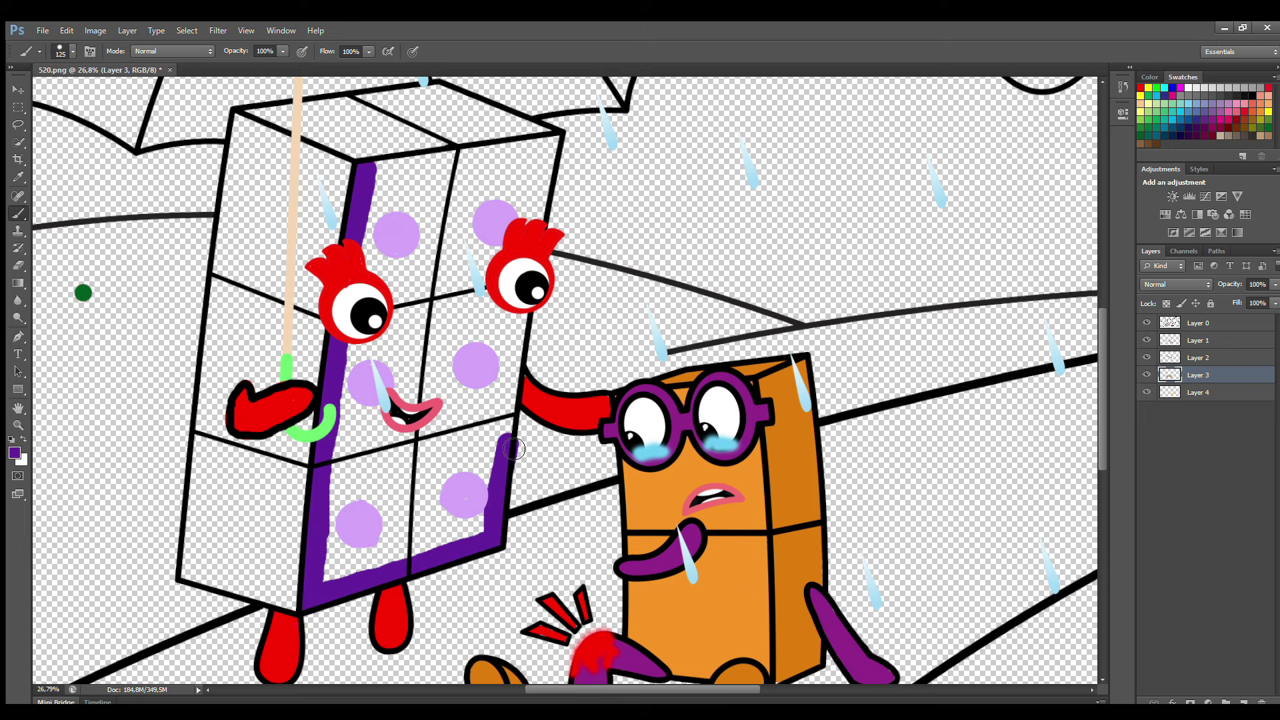
pyautogui.hotkey('ctrl', 'z')
pyautogui.moveTo(499, 546)
pyautogui.mouseDown()
pyautogui.moveTo(545, 155)
pyautogui.moveTo(377, 185)
pyautogui.moveTo(374, 221)
pyautogui.moveTo(412, 210)
pyautogui.moveTo(391, 257)
pyautogui.moveTo(345, 543)
pyautogui.moveTo(406, 568)
pyautogui.moveTo(493, 495)
pyautogui.moveTo(539, 178)
pyautogui.moveTo(405, 256)
pyautogui.moveTo(369, 519)
pyautogui.moveTo(466, 511)
pyautogui.moveTo(491, 203)
pyautogui.moveTo(392, 496)
pyautogui.moveTo(465, 306)
pyautogui.moveTo(441, 376)
pyautogui.moveTo(433, 508)
pyautogui.moveTo(467, 387)
pyautogui.mouseUp()
pyautogui.press(']')
pyautogui.press(']')
pyautogui.press(']')
pyautogui.press('e')
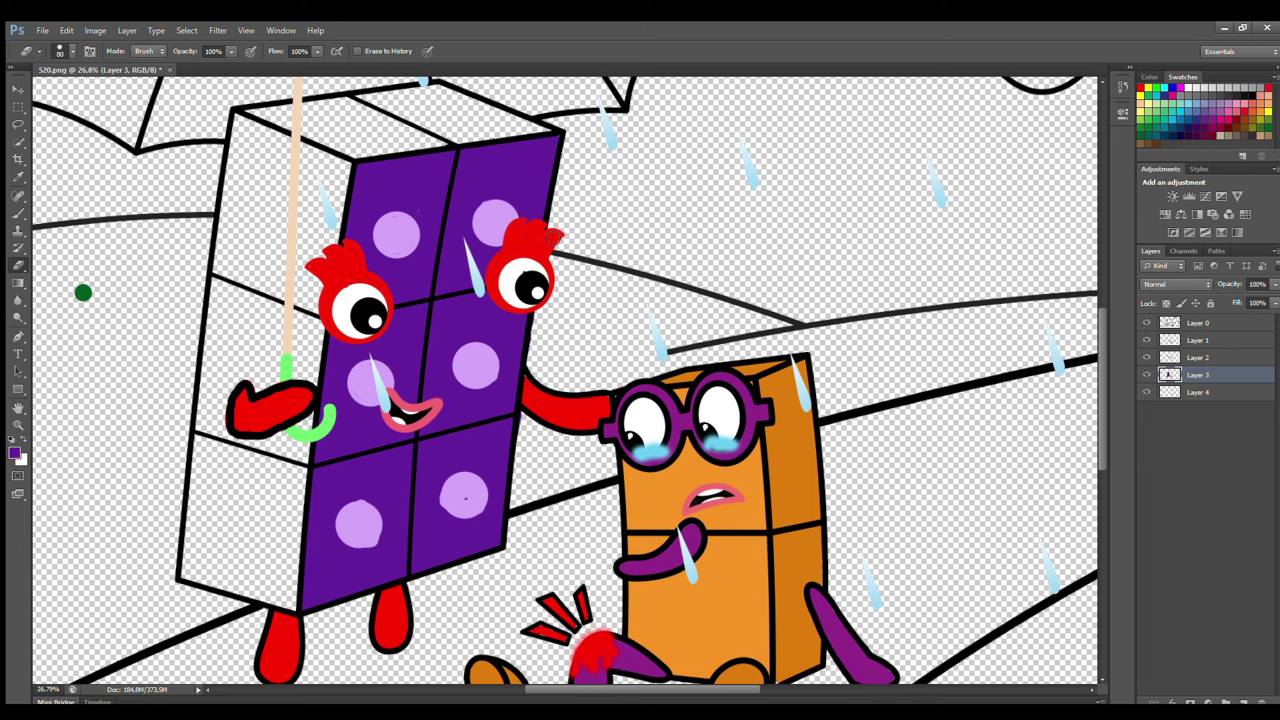
# Fill the side and top faces of the tall character's body with darker purple on Layer 4.
pyautogui.click(1198, 393)
pyautogui.press('b')
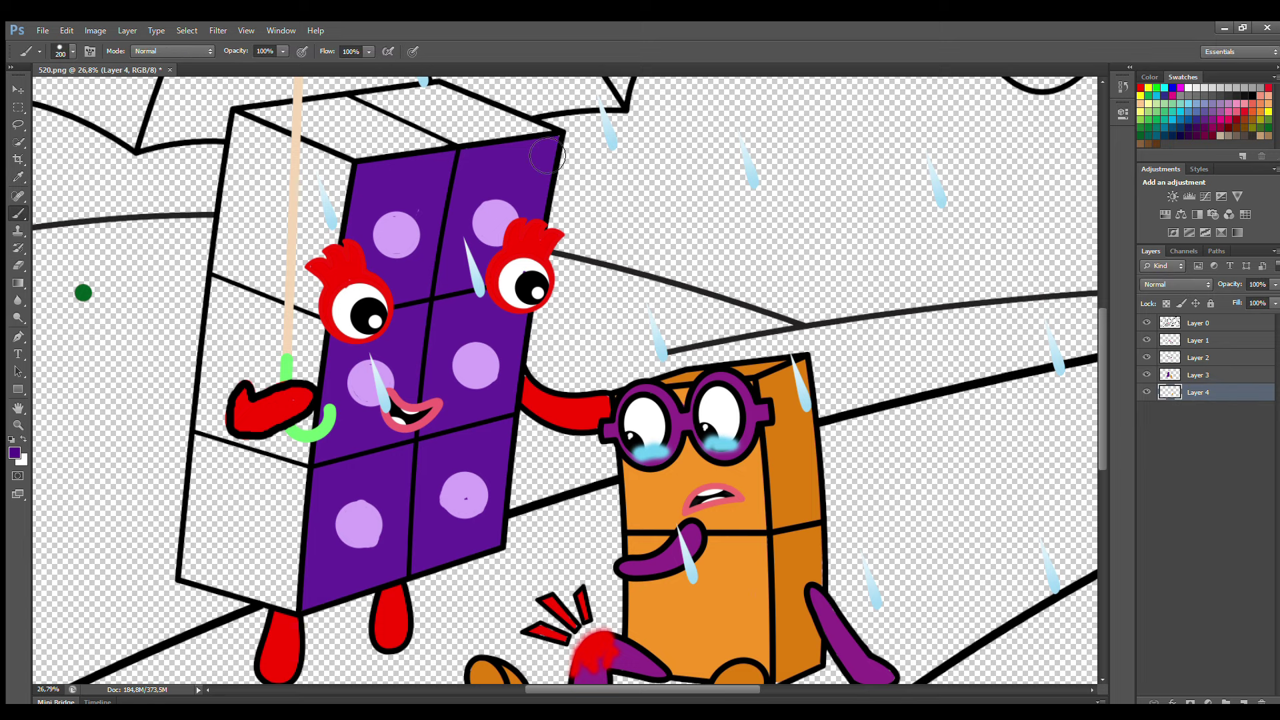
pyautogui.moveTo(548, 156)
pyautogui.mouseDown()
pyautogui.moveTo(444, 108)
pyautogui.moveTo(257, 138)
pyautogui.moveTo(208, 580)
pyautogui.moveTo(313, 607)
pyautogui.mouseUp()
pyautogui.press(']')
pyautogui.press(']')
pyautogui.moveTo(244, 587)
pyautogui.mouseDown()
pyautogui.moveTo(239, 558)
pyautogui.moveTo(285, 280)
pyautogui.moveTo(384, 163)
pyautogui.moveTo(307, 362)
pyautogui.moveTo(285, 565)
pyautogui.moveTo(334, 411)
pyautogui.moveTo(326, 374)
pyautogui.mouseUp()
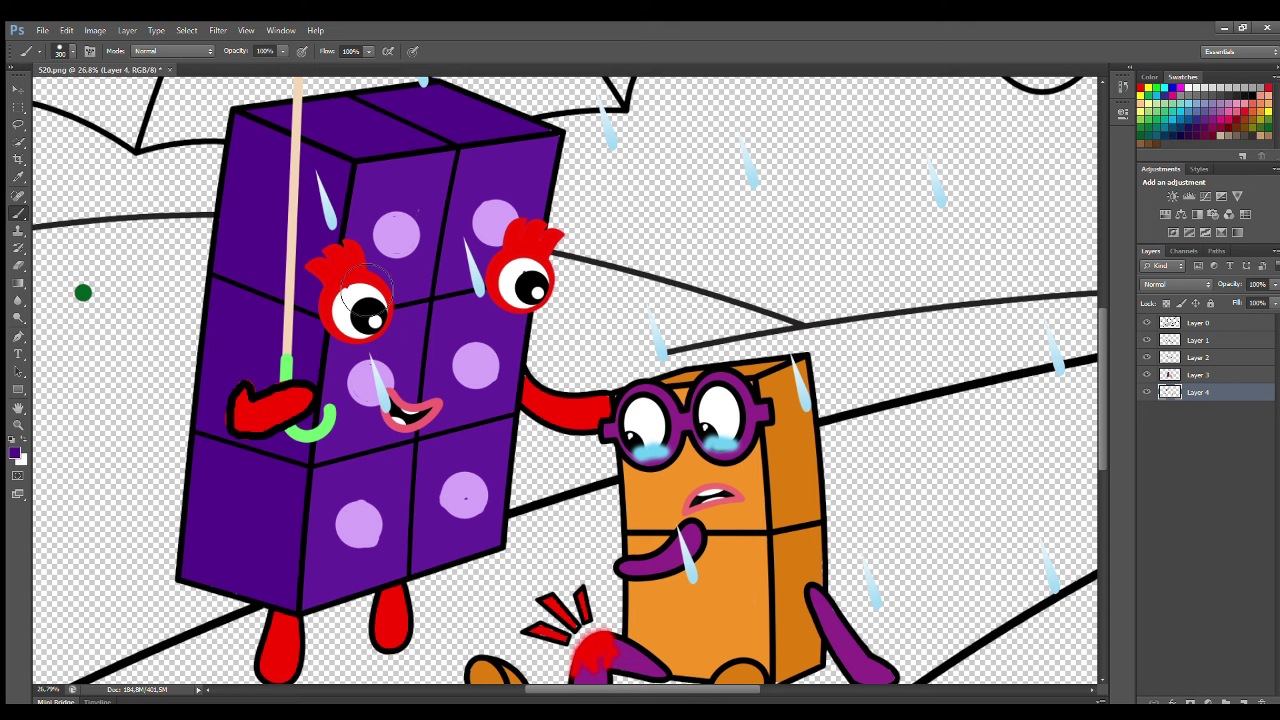
pyautogui.scroll(-1, 892, 609)
pyautogui.scroll(1, 1006, 493)
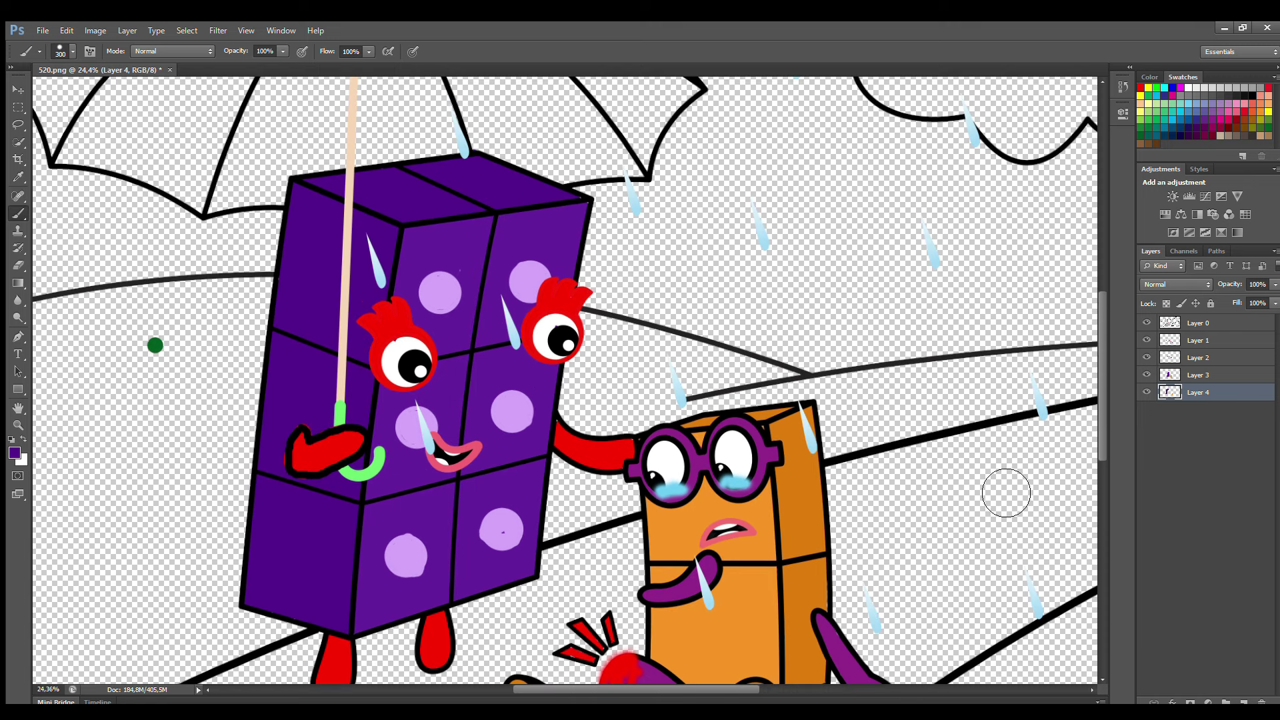
pyautogui.scroll(-1, 890, 539)
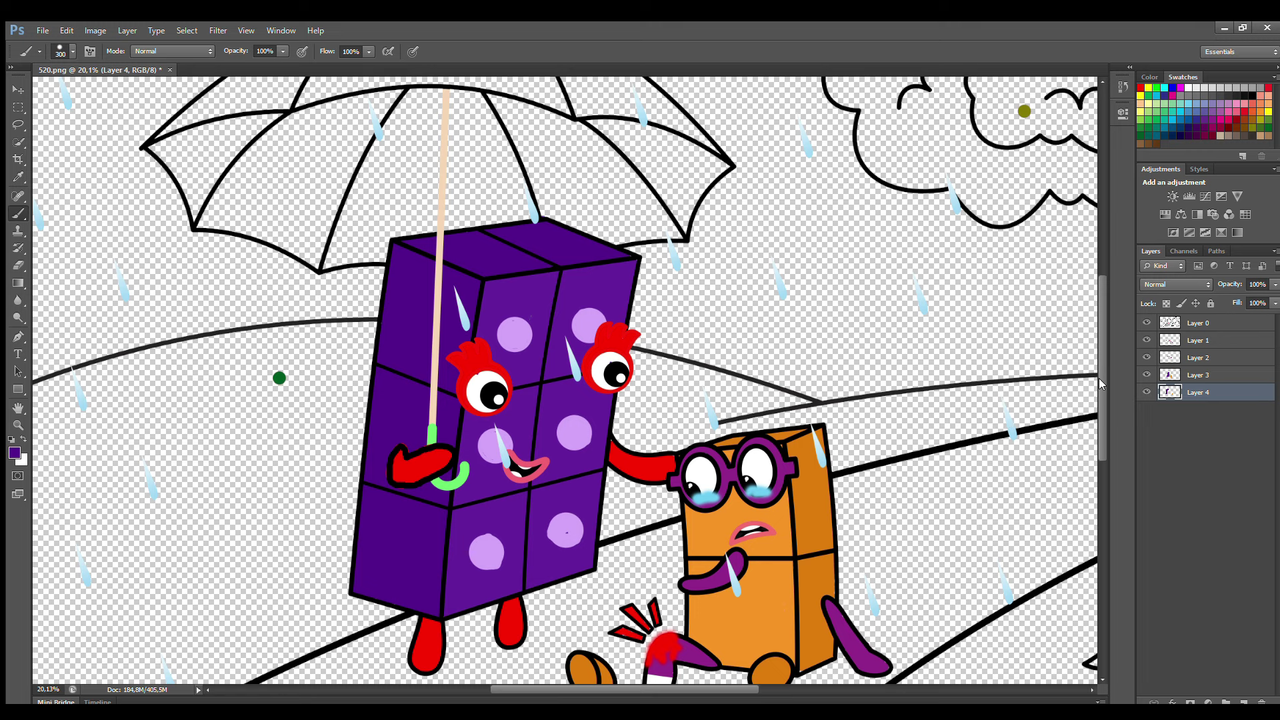
pyautogui.moveTo(1099, 378); pyautogui.dragTo(1096, 357)
pyautogui.scroll(-1, 1094, 346)
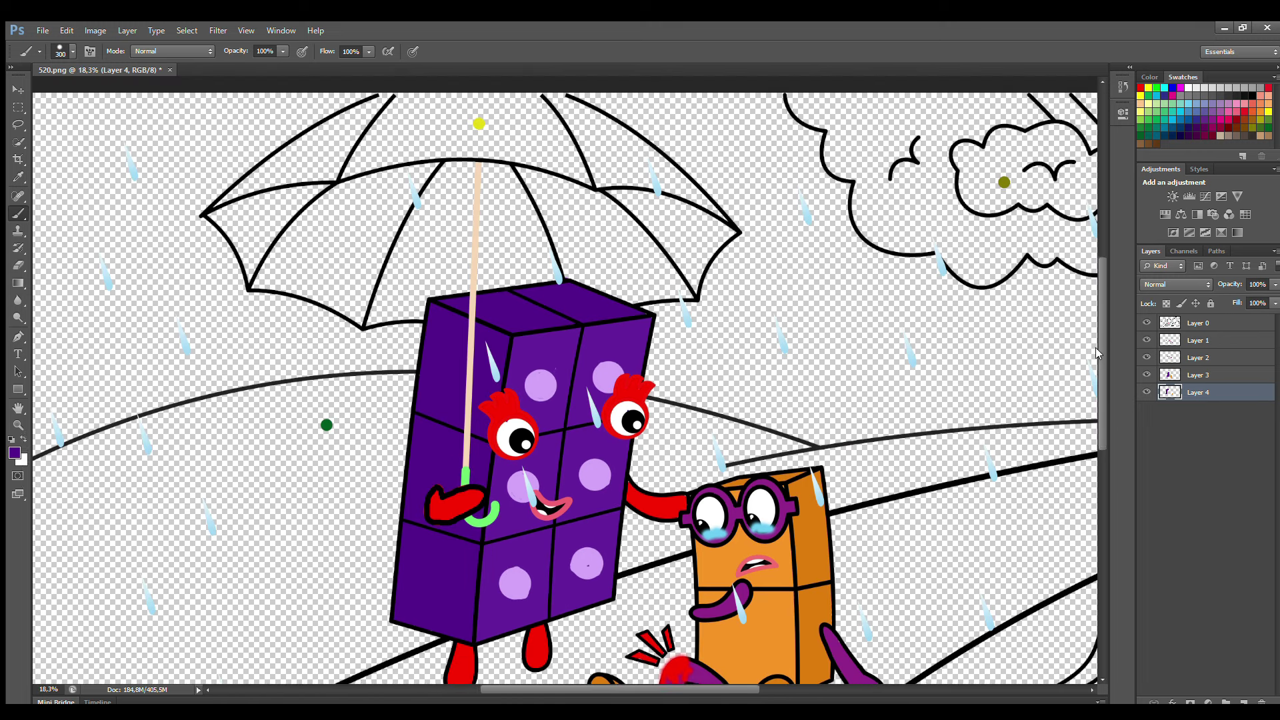
# Add a new Layer 5 beneath the others and fill the umbrella canopy with yellow sampled from the dot at its top.
pyautogui.scroll(-1, 1094, 353)
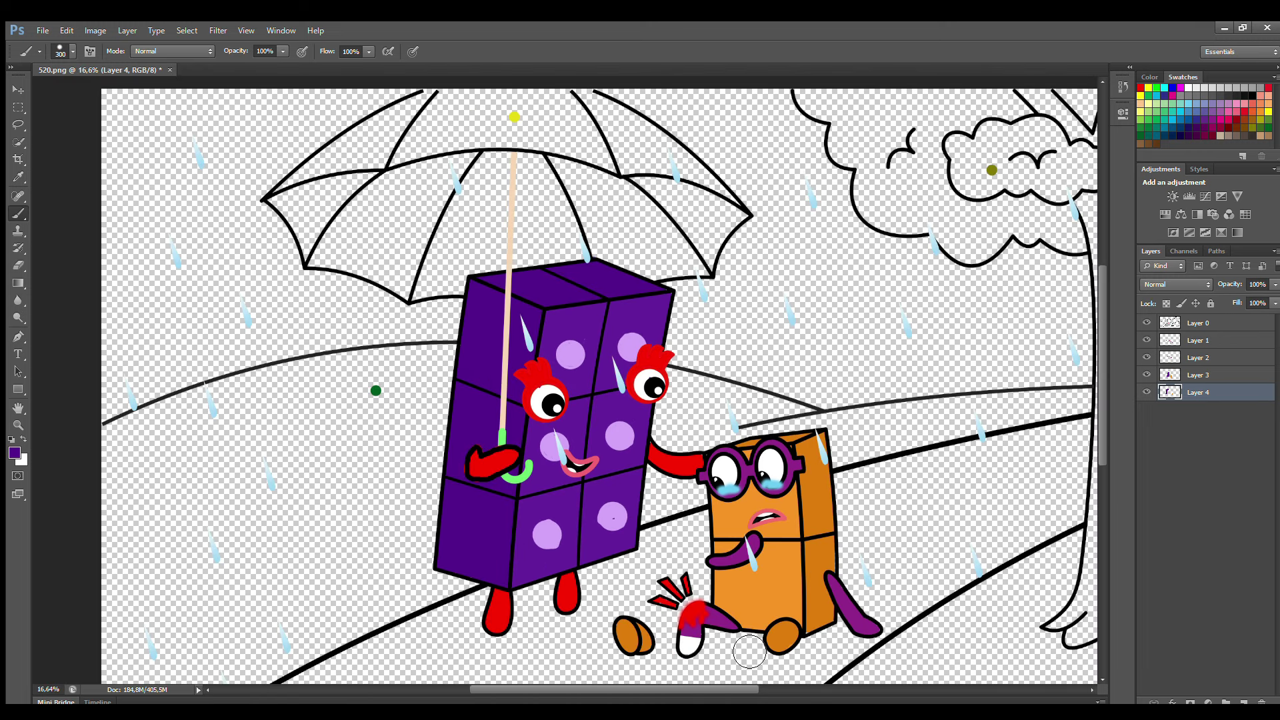
pyautogui.moveTo(708, 688); pyautogui.dragTo(765, 690)
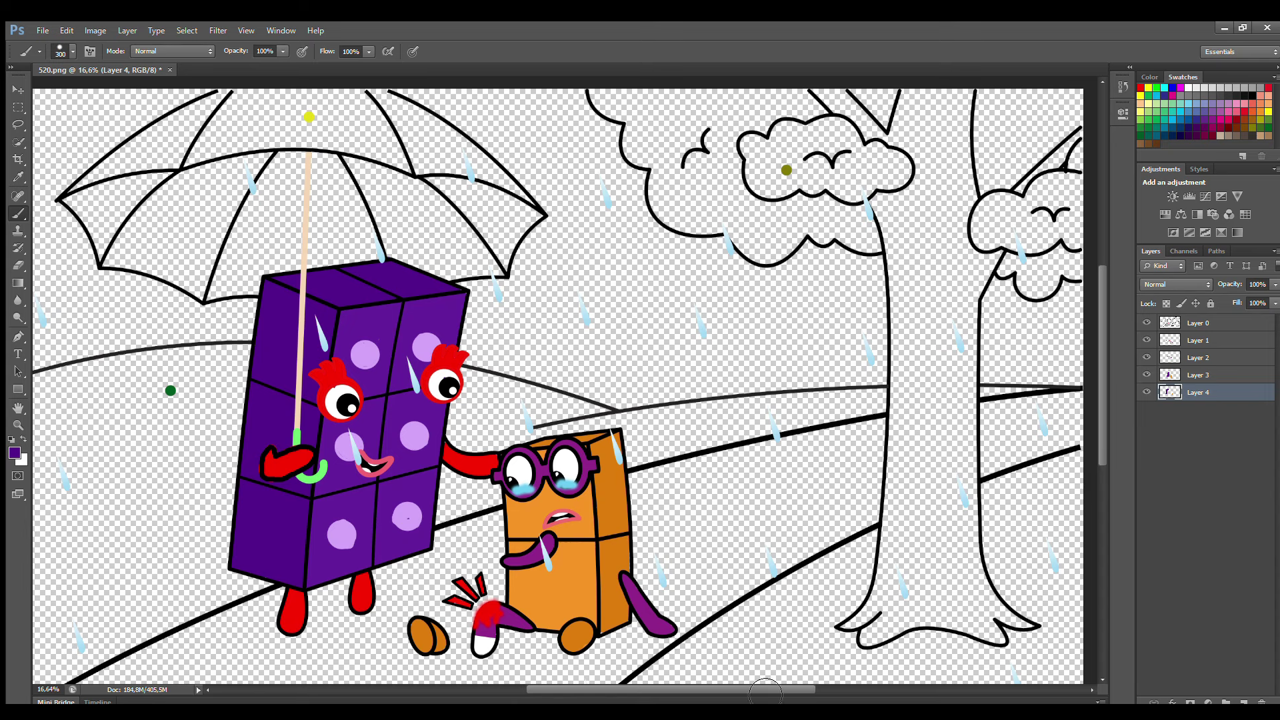
pyautogui.click(1244, 703)
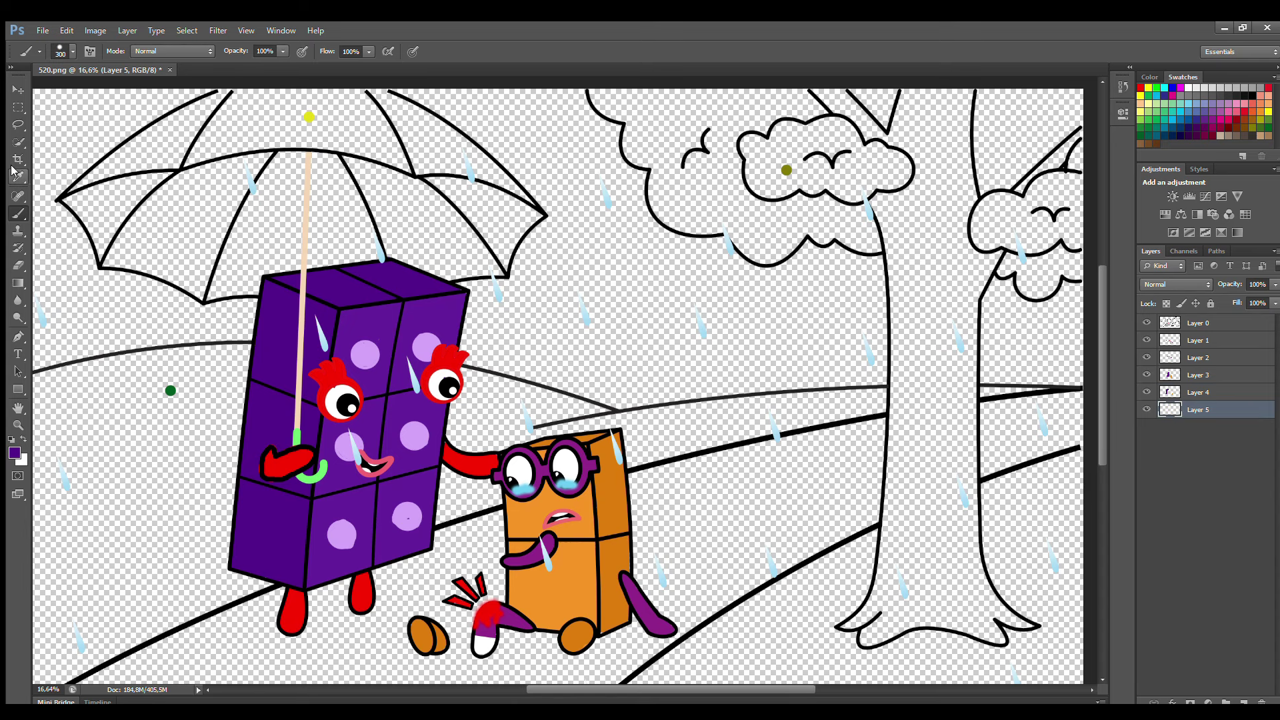
pyautogui.keyDown('alt'); pyautogui.click(309, 117); pyautogui.keyUp('alt')
pyautogui.press('[')
pyautogui.press('[')
pyautogui.press('[')
pyautogui.moveTo(67, 198)
pyautogui.mouseDown()
pyautogui.moveTo(234, 94)
pyautogui.moveTo(390, 104)
pyautogui.moveTo(453, 137)
pyautogui.moveTo(526, 209)
pyautogui.moveTo(502, 272)
pyautogui.moveTo(443, 282)
pyautogui.mouseUp()
pyautogui.press('[')
pyautogui.press('[')
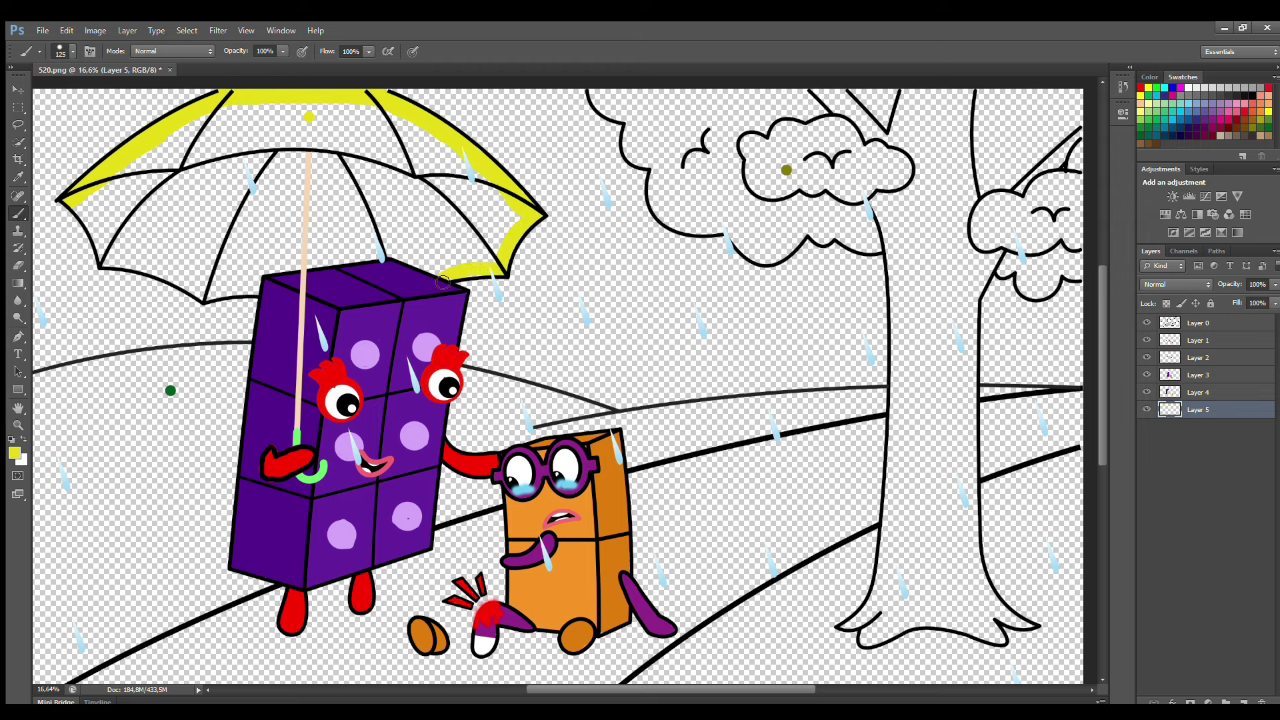
pyautogui.moveTo(270, 293)
pyautogui.mouseDown()
pyautogui.moveTo(104, 264)
pyautogui.moveTo(83, 210)
pyautogui.moveTo(200, 147)
pyautogui.moveTo(313, 127)
pyautogui.moveTo(521, 227)
pyautogui.moveTo(309, 278)
pyautogui.moveTo(133, 234)
pyautogui.moveTo(400, 193)
pyautogui.moveTo(280, 260)
pyautogui.mouseUp()
pyautogui.press(']')
pyautogui.press(']')
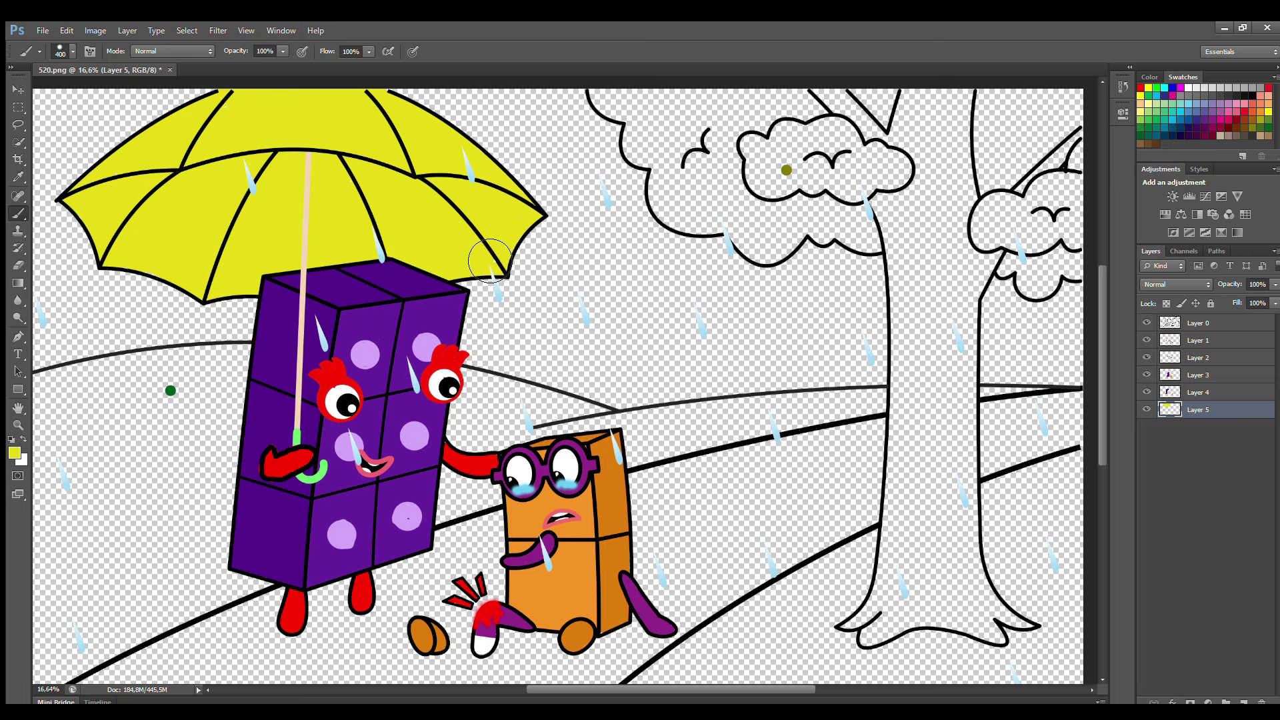
# Paint soft light-yellow highlights along the umbrella's ribs and panel seams on Layer 5 with a 200 brush.
pyautogui.click(1140, 114)
pyautogui.press('[')
pyautogui.press('[')
pyautogui.press('[')
pyautogui.moveTo(371, 92); pyautogui.dragTo(408, 171)
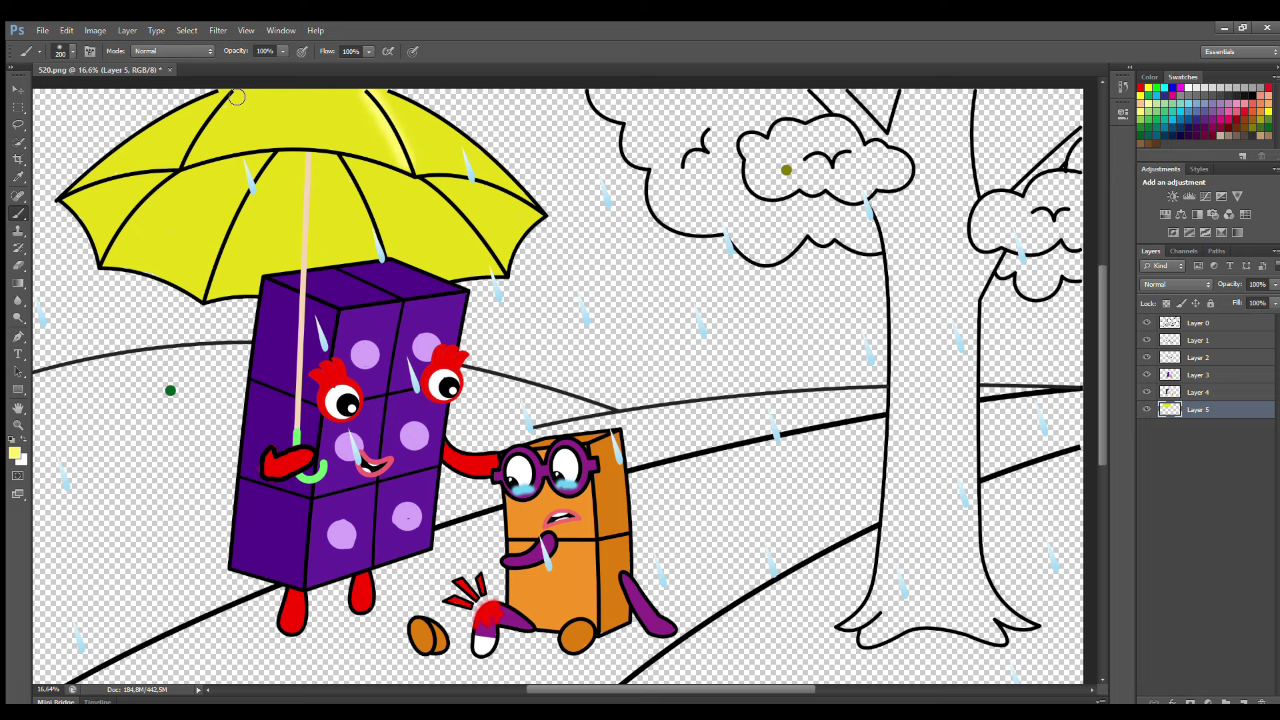
pyautogui.moveTo(237, 94); pyautogui.dragTo(190, 154)
pyautogui.moveTo(115, 255); pyautogui.dragTo(186, 181)
pyautogui.moveTo(205, 296); pyautogui.dragTo(275, 161)
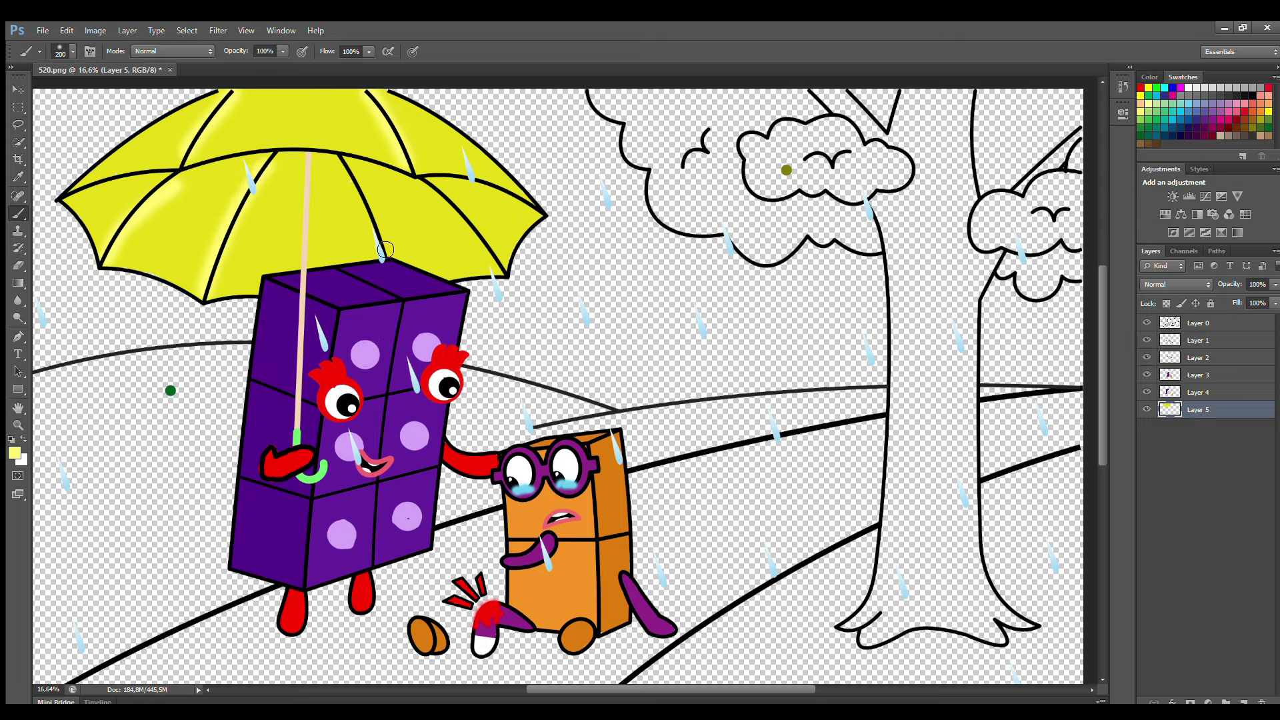
pyautogui.moveTo(390, 256); pyautogui.dragTo(347, 166)
pyautogui.moveTo(473, 252); pyautogui.dragTo(438, 199)
pyautogui.moveTo(527, 212); pyautogui.dragTo(448, 172)
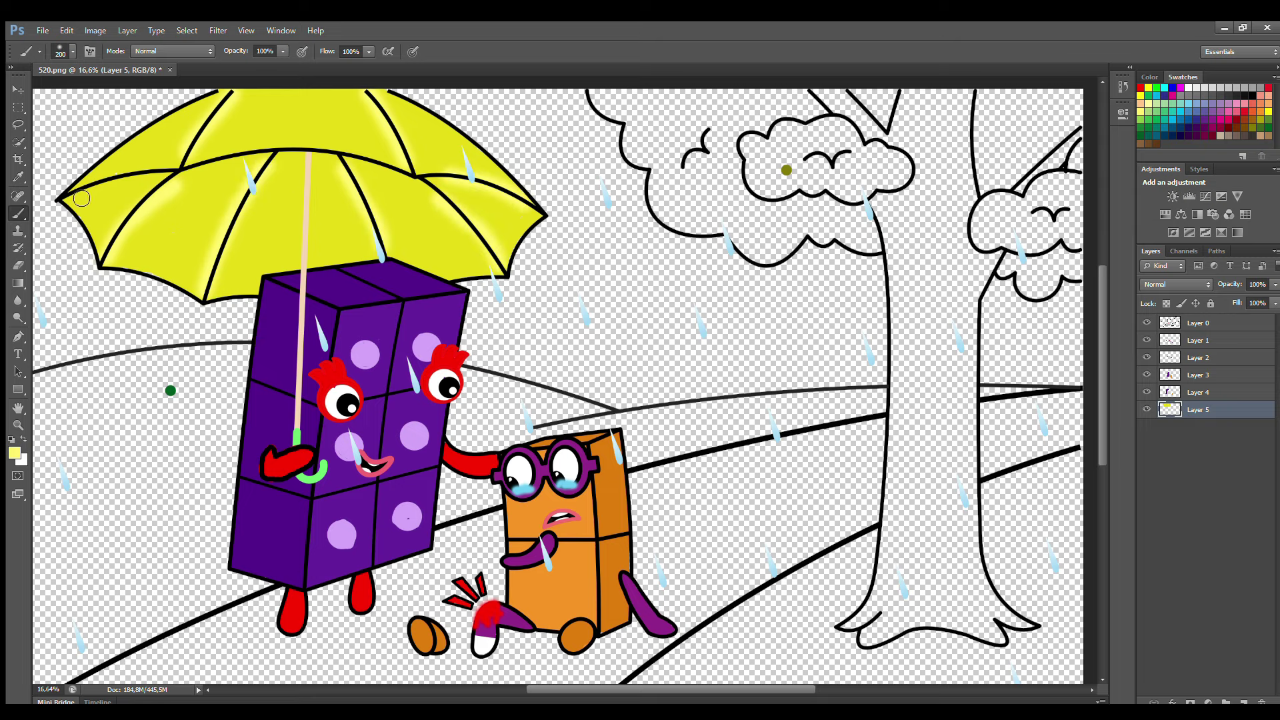
pyautogui.moveTo(81, 199); pyautogui.dragTo(152, 170)
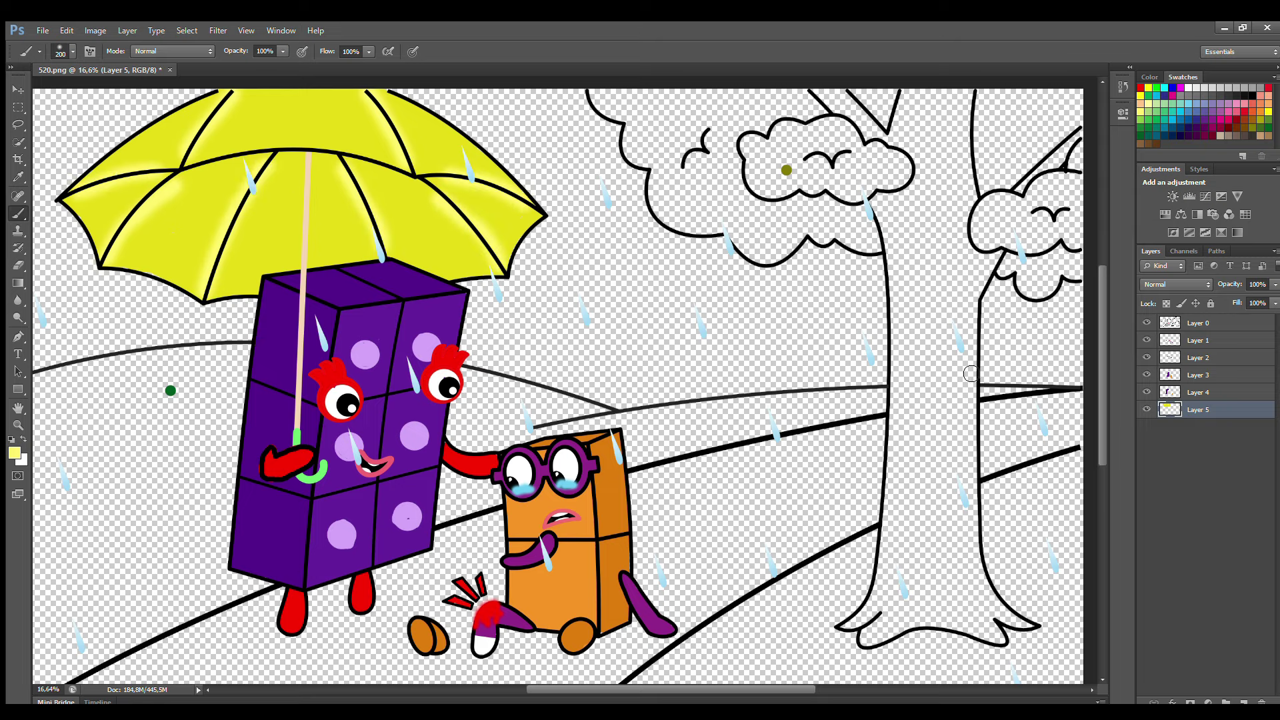
# On Layer 1, fill the two front leaf clusters of the tree with dark olive sampled from the foliage dot.
pyautogui.click(1198, 340)
pyautogui.press('i')
pyautogui.press('b')
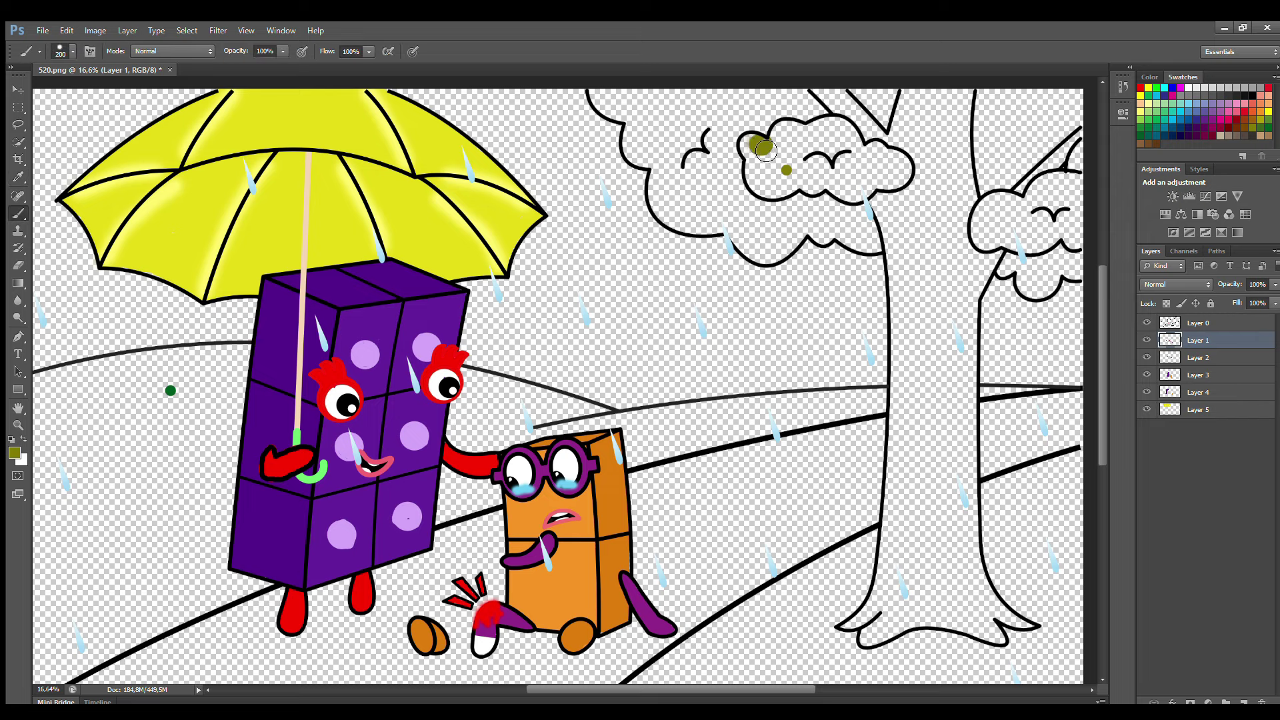
pyautogui.moveTo(765, 151)
pyautogui.mouseDown()
pyautogui.moveTo(755, 176)
pyautogui.moveTo(772, 191)
pyautogui.moveTo(898, 185)
pyautogui.moveTo(877, 150)
pyautogui.moveTo(834, 123)
pyautogui.moveTo(790, 133)
pyautogui.moveTo(831, 178)
pyautogui.moveTo(847, 169)
pyautogui.mouseUp()
pyautogui.moveTo(1000, 244)
pyautogui.mouseDown()
pyautogui.moveTo(988, 221)
pyautogui.moveTo(1036, 213)
pyautogui.moveTo(1044, 194)
pyautogui.moveTo(1072, 187)
pyautogui.moveTo(1085, 244)
pyautogui.moveTo(1008, 239)
pyautogui.moveTo(1063, 212)
pyautogui.mouseUp()
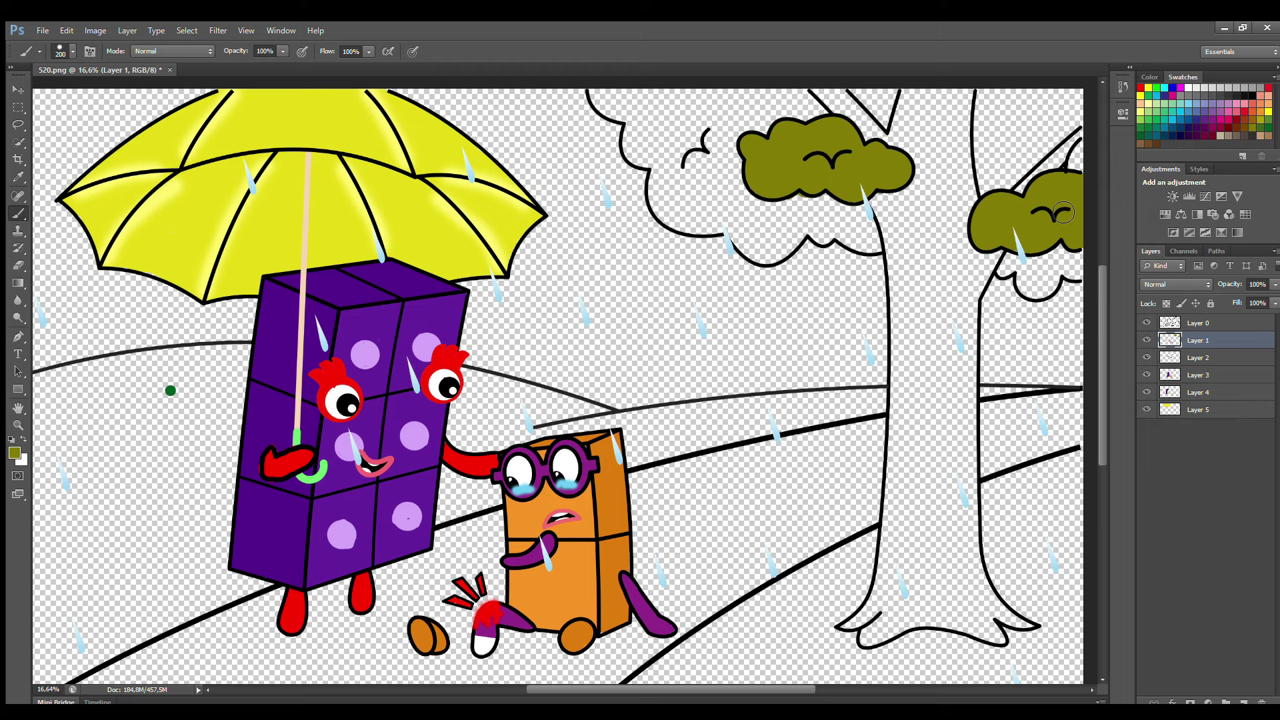
# On Layer 2, fill the remaining foliage behind the leaf clusters and between the branches with lighter olive.
pyautogui.click(1199, 357)
pyautogui.press('i')
pyautogui.press('b')
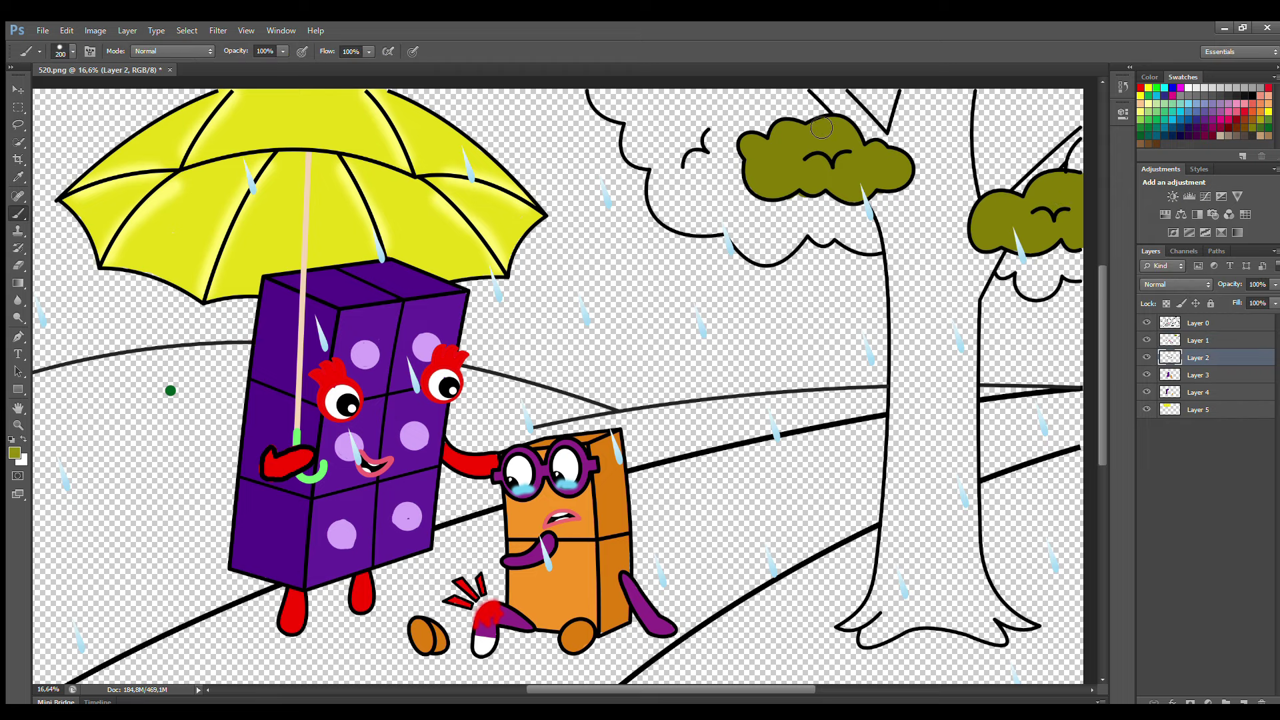
pyautogui.moveTo(827, 126)
pyautogui.mouseDown()
pyautogui.moveTo(810, 102)
pyautogui.moveTo(604, 97)
pyautogui.moveTo(645, 123)
pyautogui.moveTo(639, 140)
pyautogui.moveTo(670, 171)
pyautogui.moveTo(676, 224)
pyautogui.moveTo(738, 230)
pyautogui.moveTo(764, 257)
pyautogui.moveTo(806, 232)
pyautogui.moveTo(879, 251)
pyautogui.moveTo(865, 218)
pyautogui.moveTo(829, 209)
pyautogui.moveTo(847, 220)
pyautogui.moveTo(821, 213)
pyautogui.moveTo(798, 231)
pyautogui.moveTo(740, 218)
pyautogui.moveTo(656, 121)
pyautogui.moveTo(818, 135)
pyautogui.moveTo(722, 170)
pyautogui.mouseUp()
pyautogui.press(']')
pyautogui.press(']')
pyautogui.moveTo(1097, 170)
pyautogui.mouseDown()
pyautogui.moveTo(1039, 254)
pyautogui.moveTo(1041, 293)
pyautogui.moveTo(1073, 283)
pyautogui.moveTo(1067, 259)
pyautogui.mouseUp()
pyautogui.press('[')
pyautogui.moveTo(990, 90)
pyautogui.mouseDown()
pyautogui.moveTo(994, 195)
pyautogui.moveTo(1086, 122)
pyautogui.mouseUp()
pyautogui.press(']')
pyautogui.press(']')
pyautogui.moveTo(1001, 172)
pyautogui.mouseDown()
pyautogui.moveTo(1010, 105)
pyautogui.moveTo(1044, 138)
pyautogui.moveTo(1052, 111)
pyautogui.mouseUp()
pyautogui.press('[')
pyautogui.moveTo(854, 93); pyautogui.dragTo(882, 117)
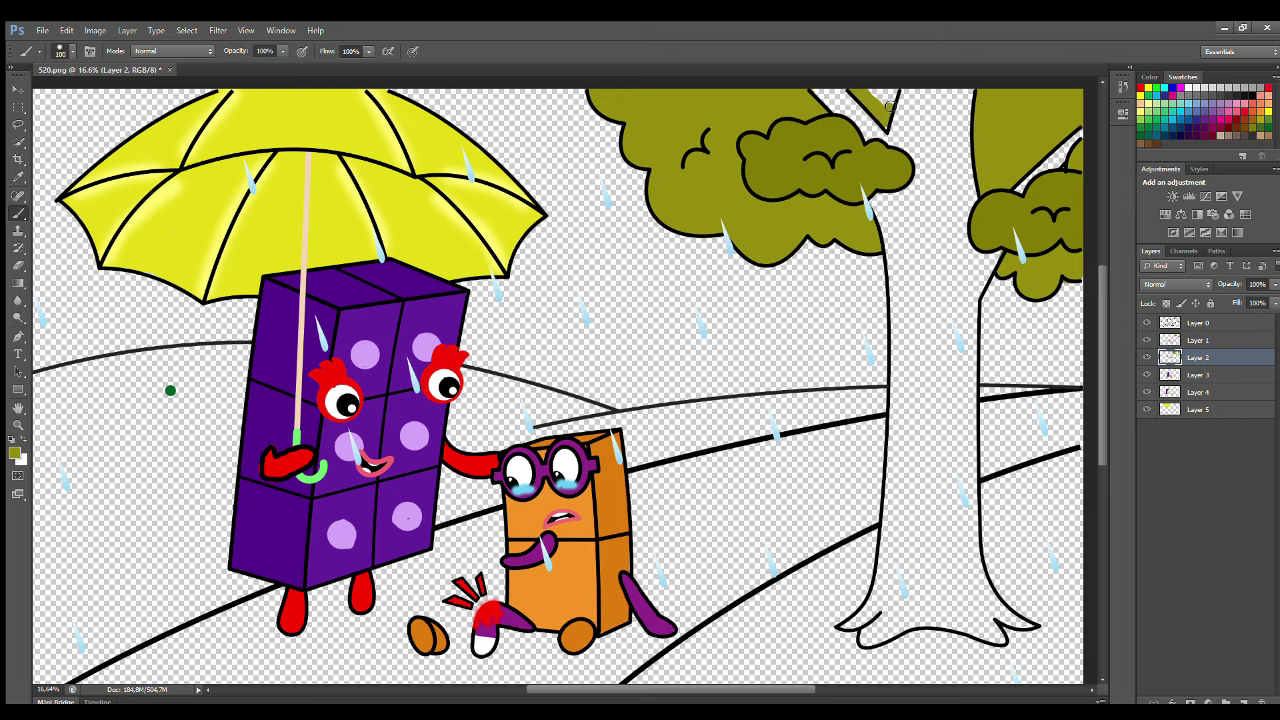
# On Layer 3, fill the tree's roots, trunk and branches with brown and erase the paint outside the outline.
pyautogui.click(1195, 375)
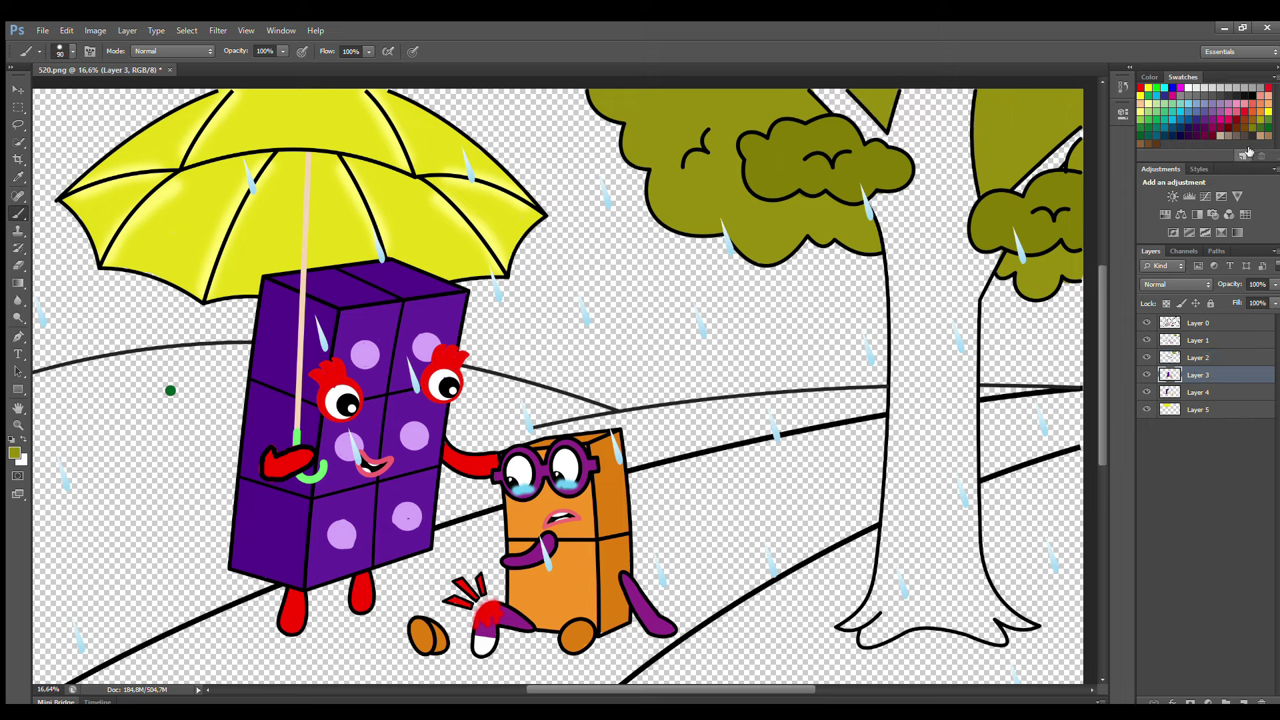
pyautogui.press('i')
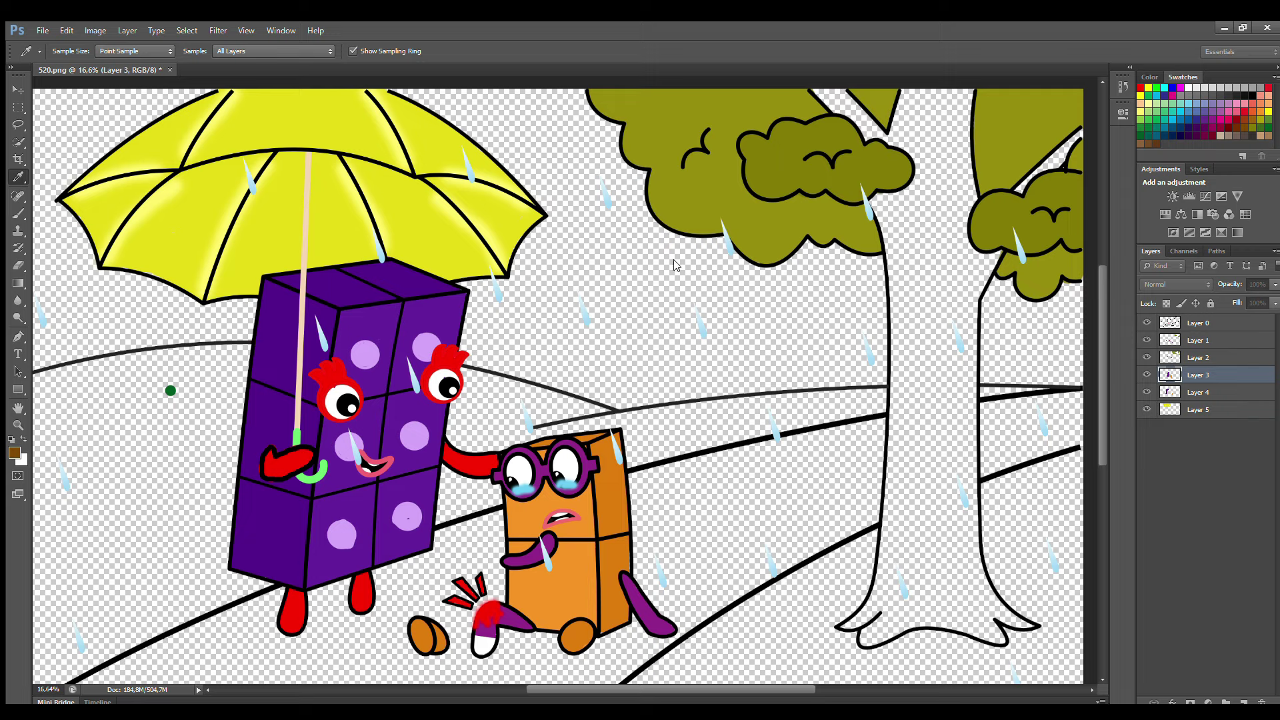
pyautogui.press('b')
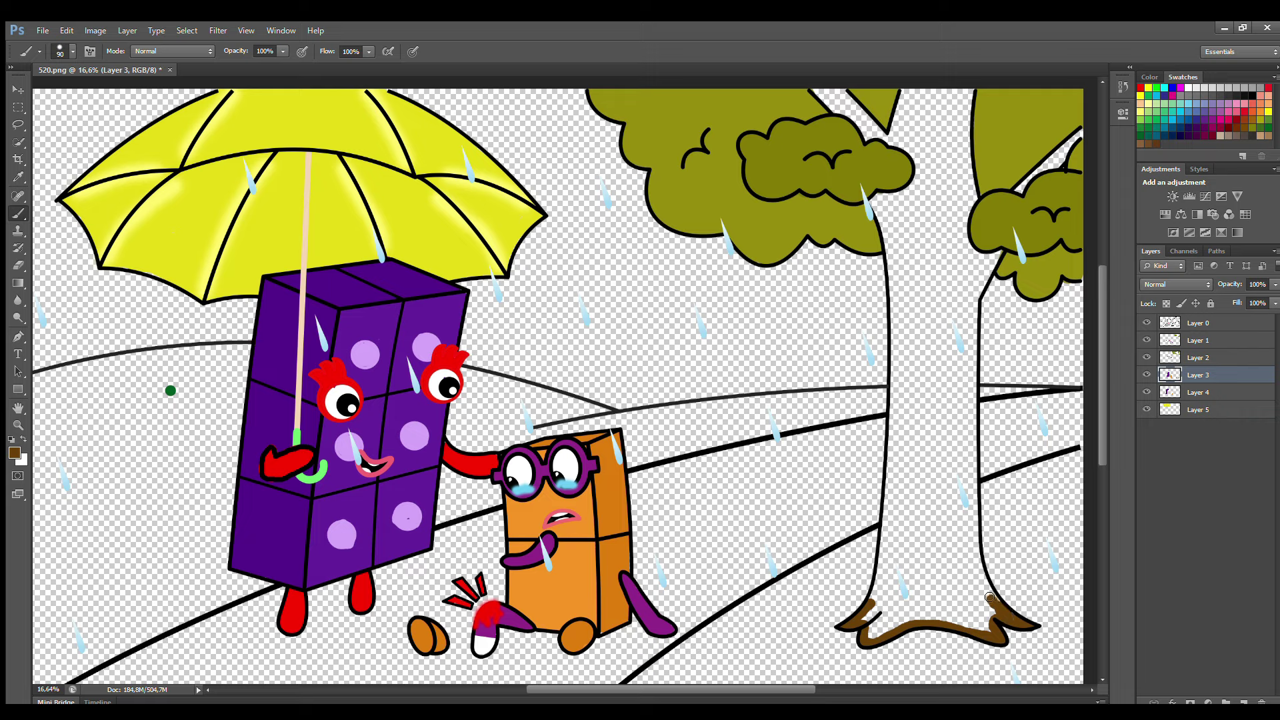
pyautogui.moveTo(996, 608)
pyautogui.mouseDown()
pyautogui.moveTo(907, 630)
pyautogui.moveTo(870, 610)
pyautogui.moveTo(894, 506)
pyautogui.moveTo(899, 260)
pyautogui.moveTo(881, 202)
pyautogui.mouseUp()
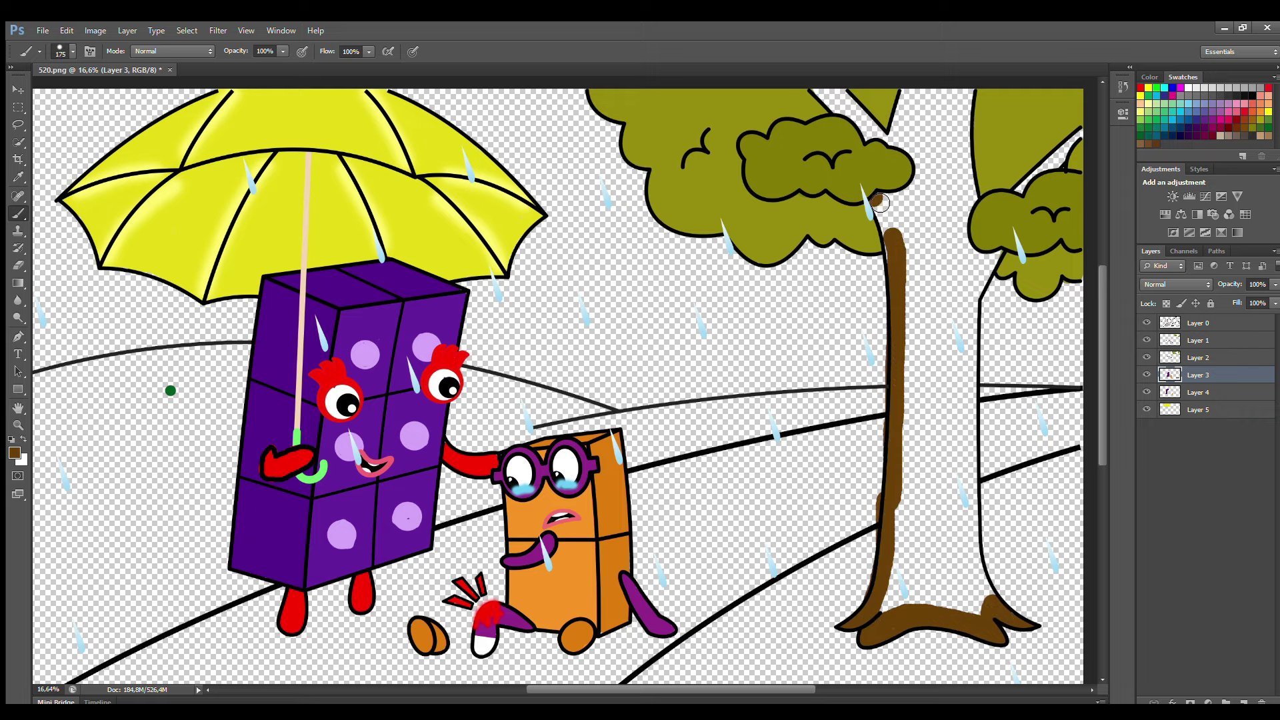
pyautogui.press(']')
pyautogui.press(']')
pyautogui.press(']')
pyautogui.moveTo(838, 130)
pyautogui.mouseDown()
pyautogui.moveTo(903, 104)
pyautogui.moveTo(986, 168)
pyautogui.moveTo(1076, 154)
pyautogui.mouseUp()
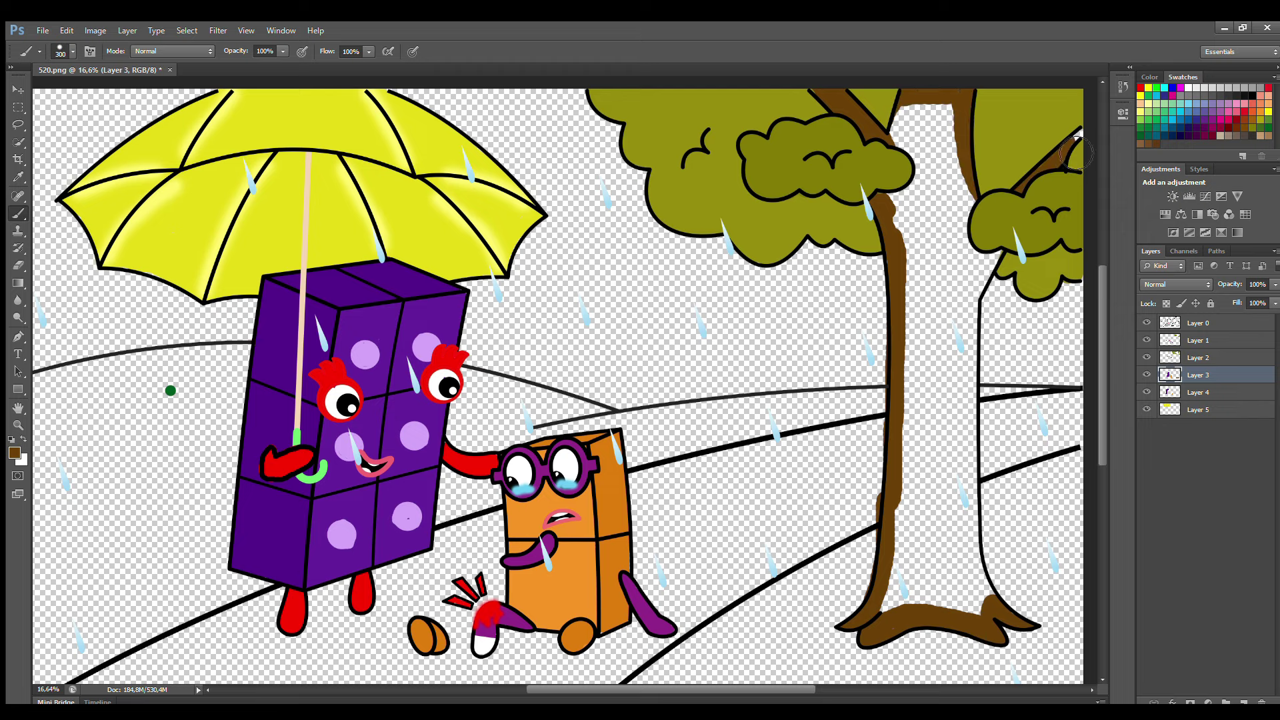
pyautogui.moveTo(1000, 266)
pyautogui.mouseDown()
pyautogui.moveTo(965, 377)
pyautogui.moveTo(963, 510)
pyautogui.moveTo(984, 590)
pyautogui.moveTo(908, 620)
pyautogui.moveTo(923, 420)
pyautogui.moveTo(970, 276)
pyautogui.mouseUp()
pyautogui.press(']')
pyautogui.press(']')
pyautogui.moveTo(913, 120)
pyautogui.mouseDown()
pyautogui.moveTo(916, 400)
pyautogui.moveTo(942, 166)
pyautogui.mouseUp()
pyautogui.click(18, 264)
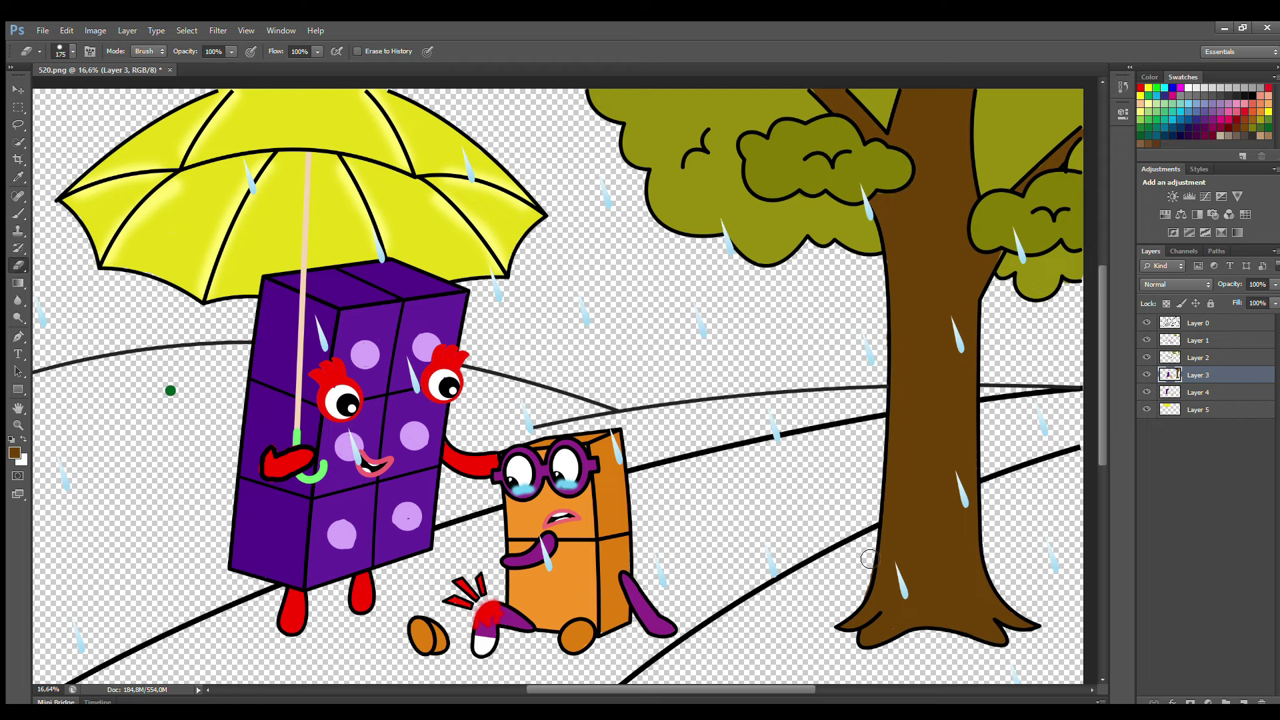
# Add a new Layer 6 beneath Layer 5 and fill the path with grayish brown, erasing any overspill.
pyautogui.scroll(-2, 867, 349)
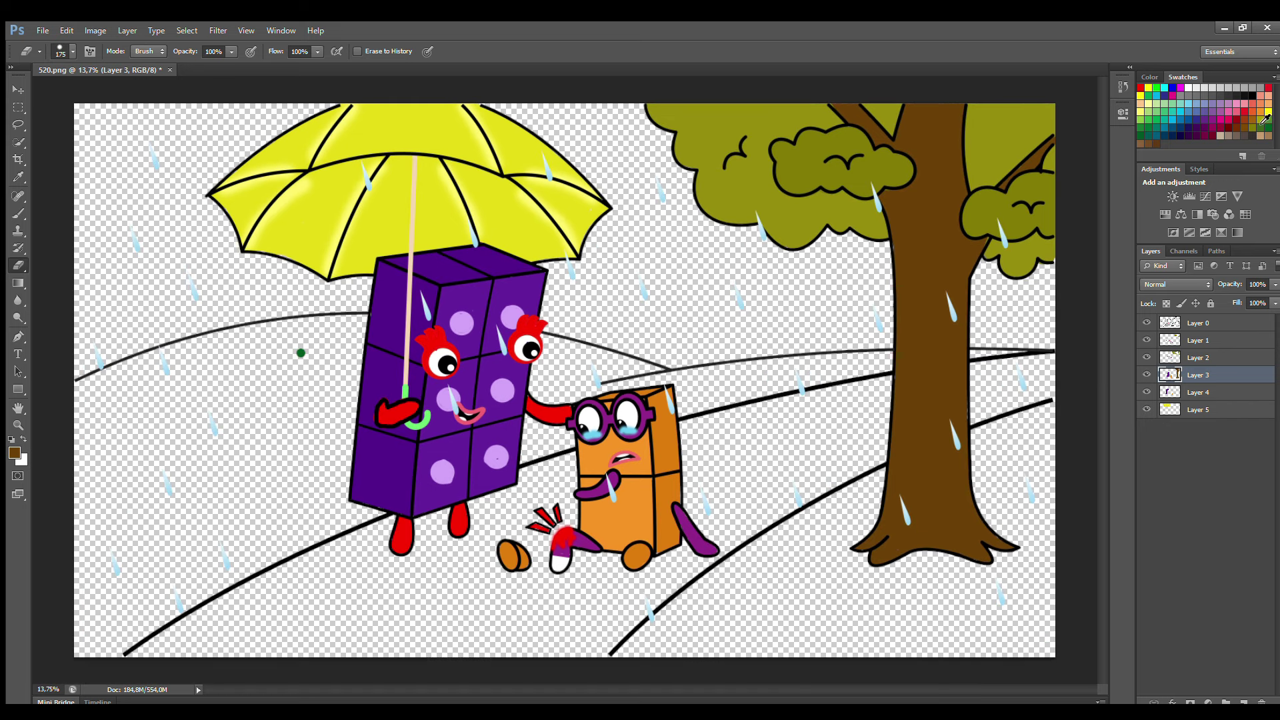
pyautogui.press('i')
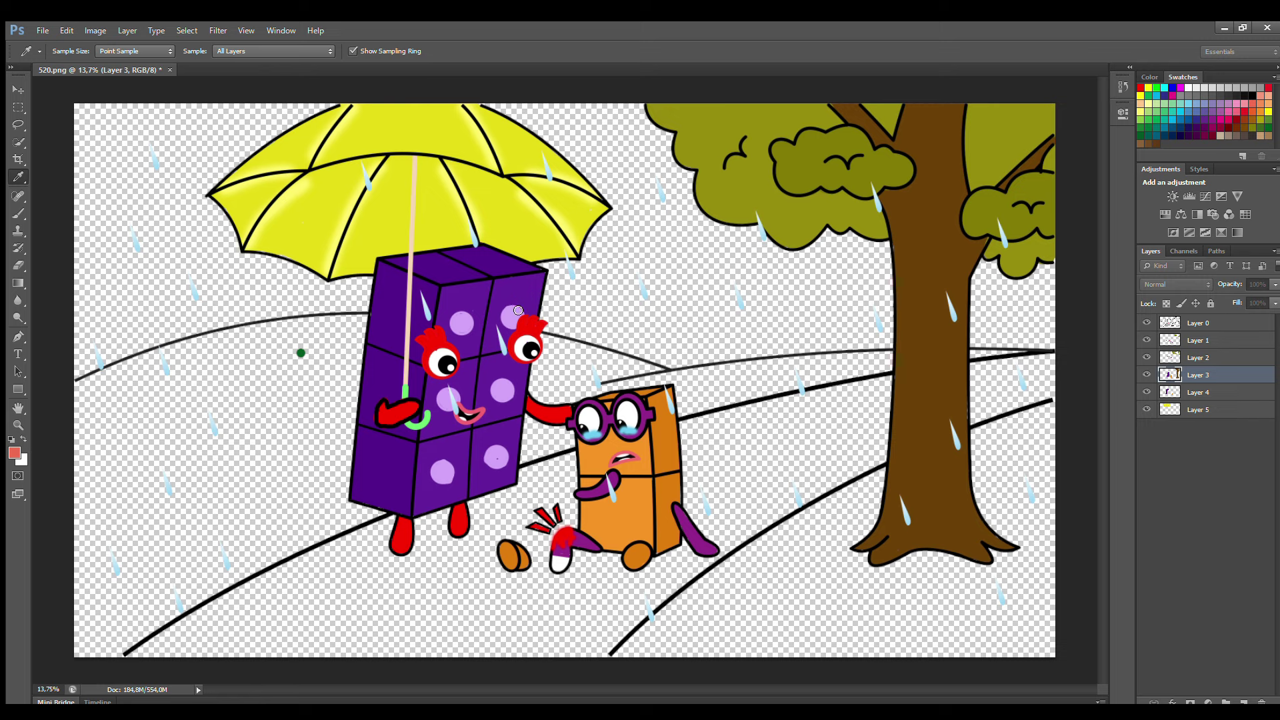
pyautogui.press('e')
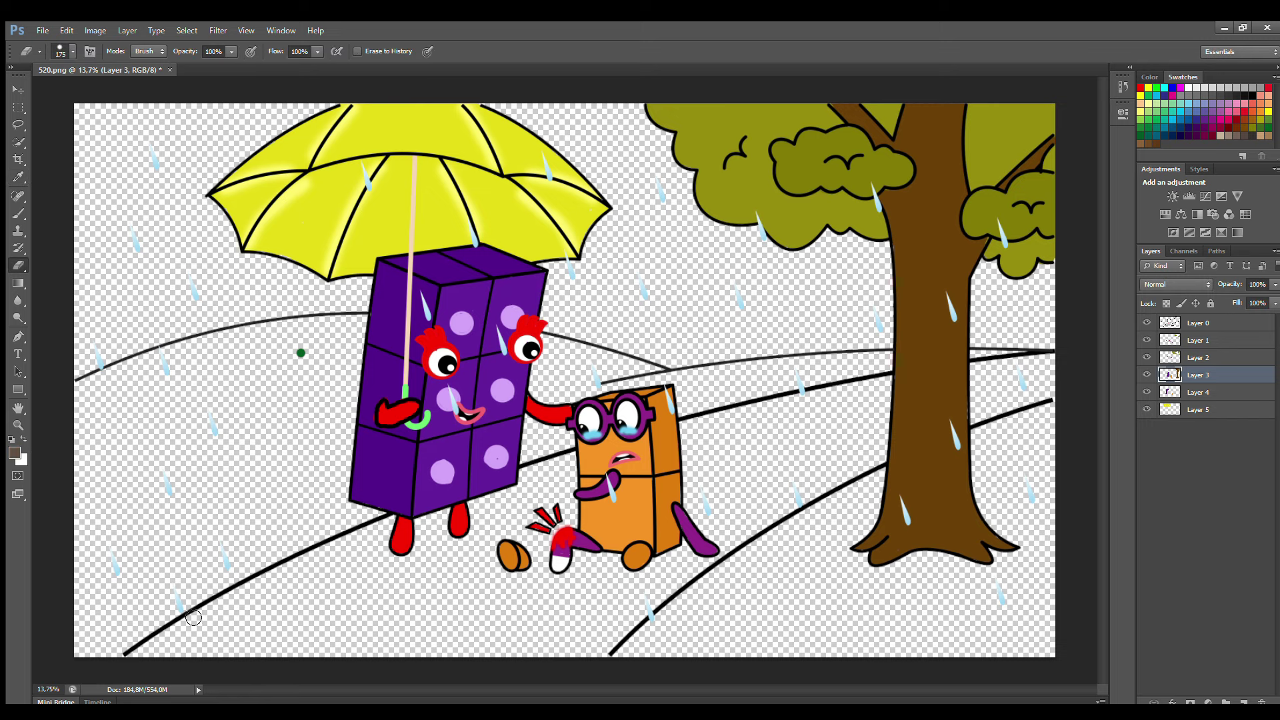
pyautogui.hotkey('ctrl', 'shift', 'alt', 'n')
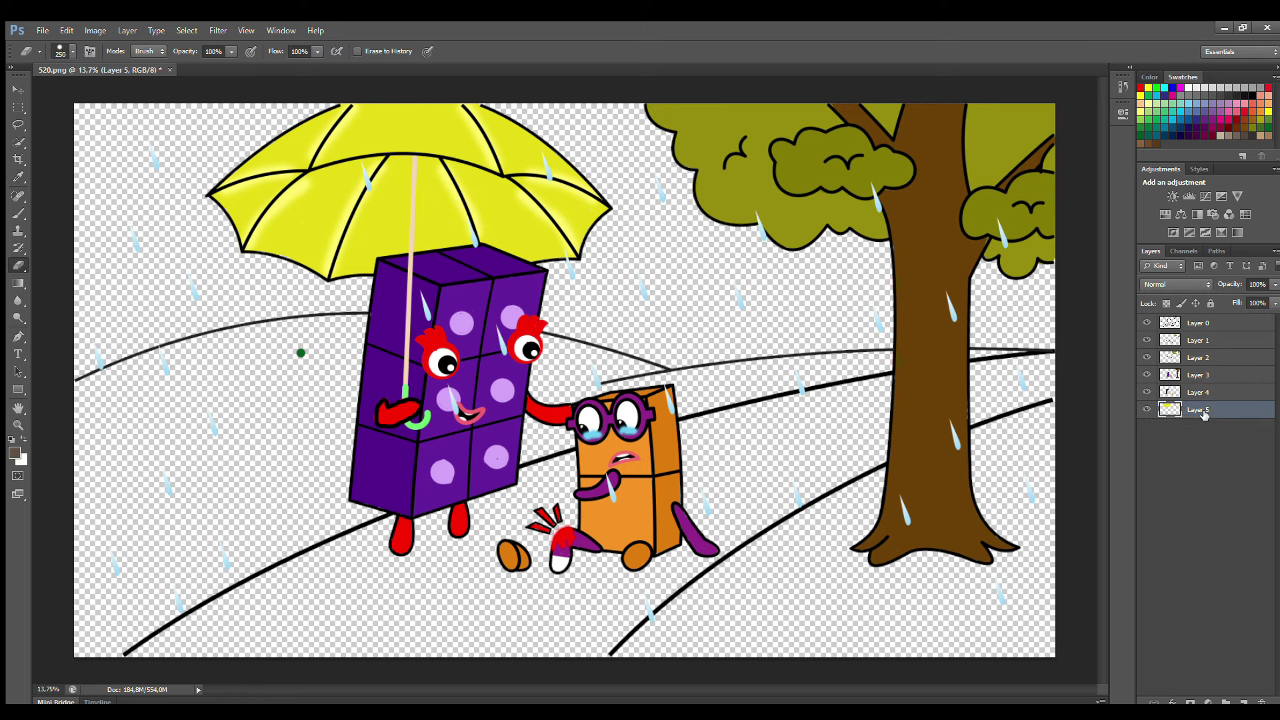
pyautogui.press('b')
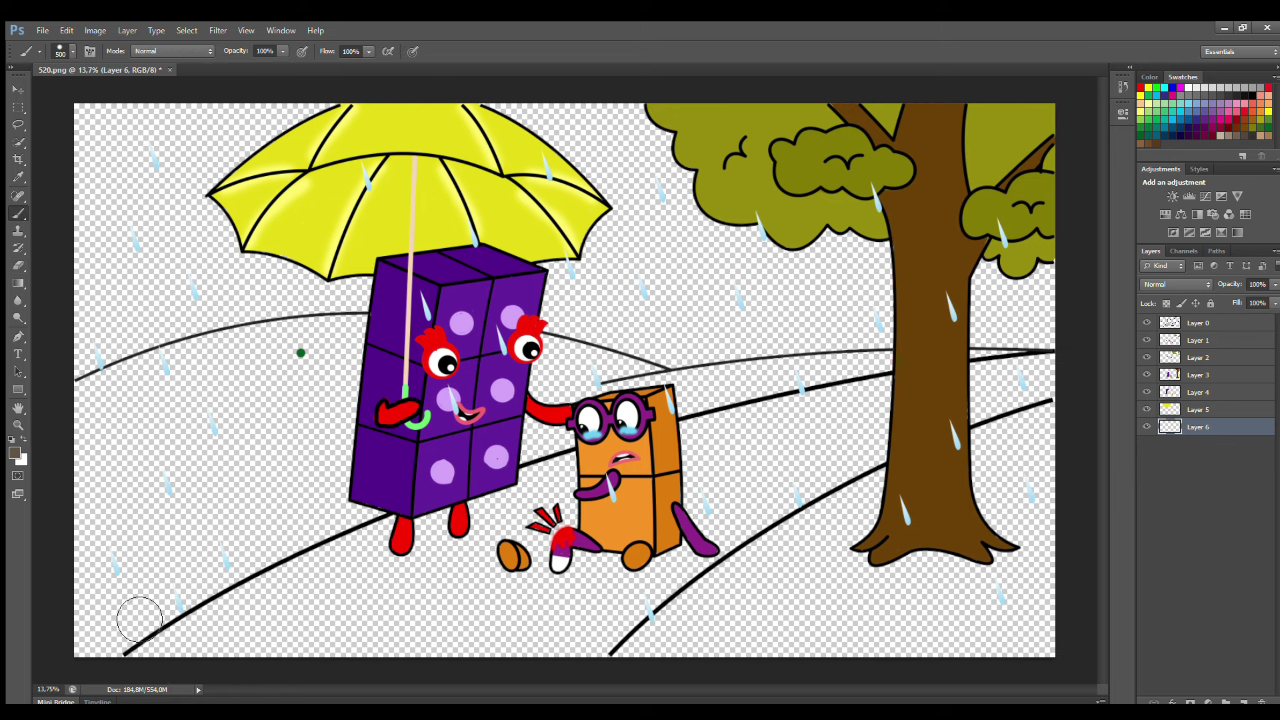
pyautogui.moveTo(156, 639)
pyautogui.mouseDown()
pyautogui.moveTo(214, 661)
pyautogui.moveTo(197, 664)
pyautogui.moveTo(332, 597)
pyautogui.moveTo(309, 599)
pyautogui.moveTo(413, 557)
pyautogui.moveTo(492, 546)
pyautogui.moveTo(548, 506)
pyautogui.moveTo(873, 417)
pyautogui.moveTo(1066, 393)
pyautogui.moveTo(822, 497)
pyautogui.moveTo(657, 624)
pyautogui.moveTo(568, 667)
pyautogui.moveTo(253, 682)
pyautogui.moveTo(269, 659)
pyautogui.moveTo(306, 651)
pyautogui.moveTo(505, 536)
pyautogui.moveTo(915, 442)
pyautogui.moveTo(563, 664)
pyautogui.moveTo(472, 616)
pyautogui.moveTo(534, 557)
pyautogui.mouseUp()
pyautogui.press(']')
pyautogui.press(']')
pyautogui.press('e')
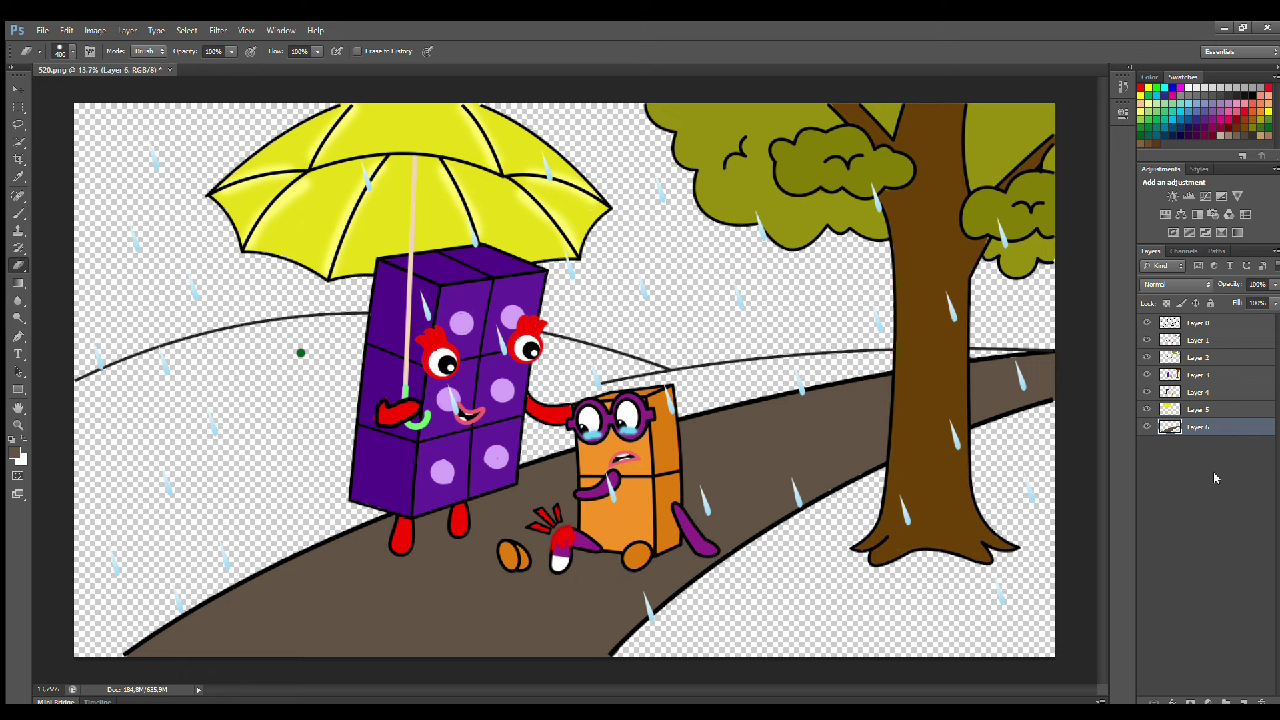
# Add a new Layer 7 beneath Layer 6 and fill the grass and hills with dark green sampled from the hill's dot.
pyautogui.click(1244, 702)
pyautogui.press('i')
pyautogui.click(301, 353)
pyautogui.press('b')
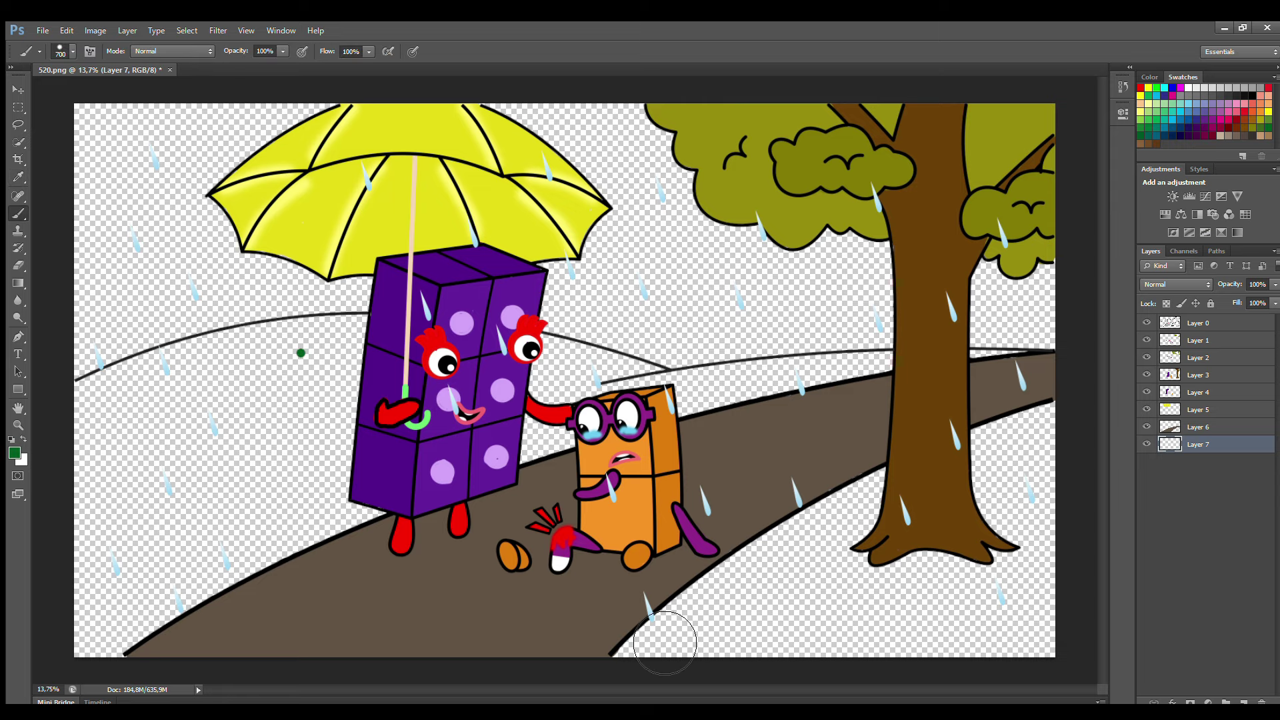
pyautogui.moveTo(665, 642)
pyautogui.mouseDown()
pyautogui.moveTo(861, 490)
pyautogui.moveTo(1006, 531)
pyautogui.moveTo(767, 640)
pyautogui.moveTo(922, 571)
pyautogui.moveTo(755, 633)
pyautogui.mouseUp()
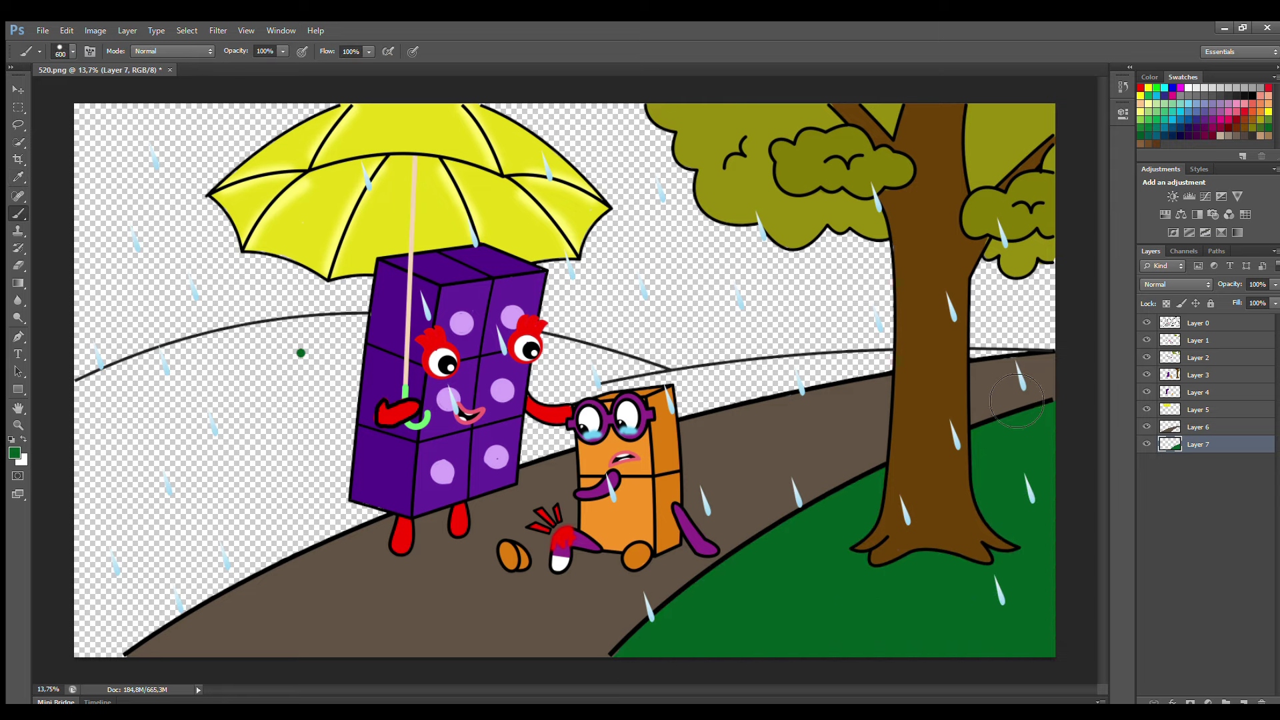
pyautogui.moveTo(955, 379)
pyautogui.mouseDown()
pyautogui.moveTo(669, 401)
pyautogui.moveTo(599, 384)
pyautogui.moveTo(672, 400)
pyautogui.moveTo(636, 376)
pyautogui.moveTo(497, 351)
pyautogui.moveTo(342, 345)
pyautogui.moveTo(159, 380)
pyautogui.moveTo(115, 412)
pyautogui.moveTo(359, 369)
pyautogui.moveTo(480, 412)
pyautogui.moveTo(798, 439)
pyautogui.moveTo(577, 451)
pyautogui.moveTo(379, 421)
pyautogui.moveTo(121, 471)
pyautogui.moveTo(125, 686)
pyautogui.moveTo(569, 500)
pyautogui.moveTo(165, 472)
pyautogui.moveTo(440, 526)
pyautogui.moveTo(378, 530)
pyautogui.mouseUp()
# Paint soft lighter-green highlights on the grass along both sides of the path on Layer 7 with an 800 brush.
pyautogui.press('[')
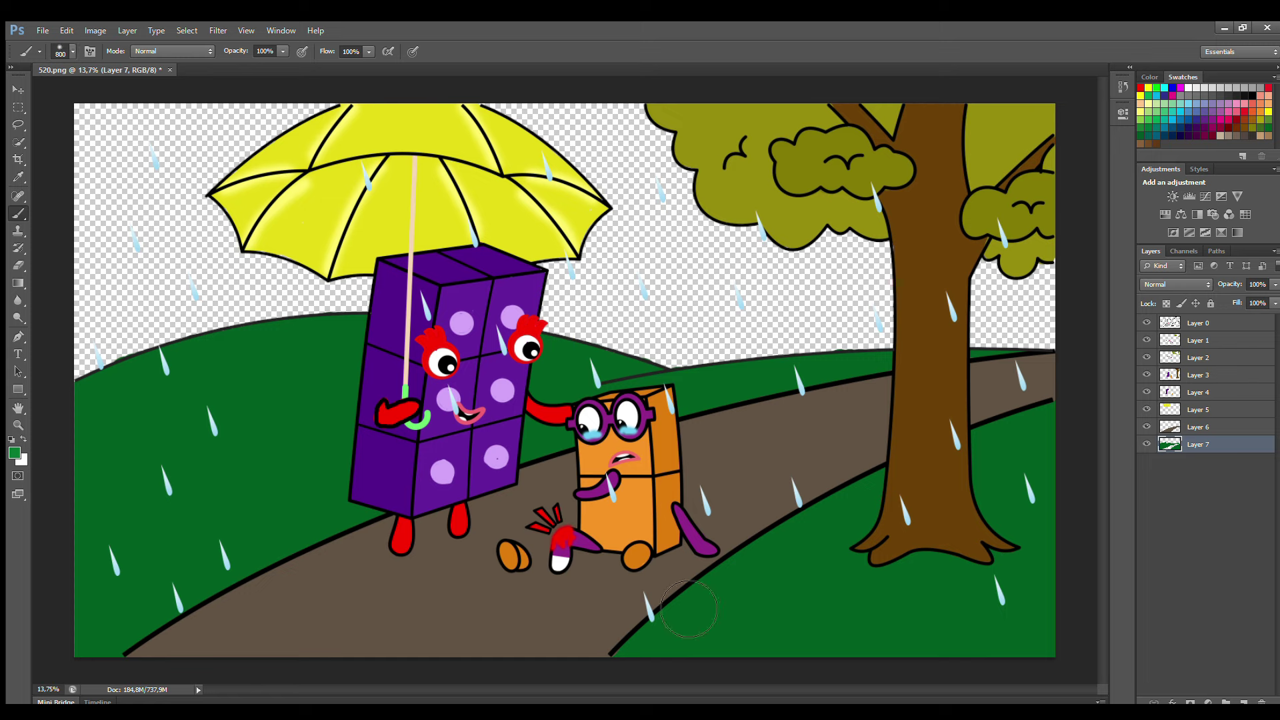
pyautogui.moveTo(689, 608)
pyautogui.mouseDown()
pyautogui.moveTo(845, 550)
pyautogui.moveTo(1040, 433)
pyautogui.mouseUp()
pyautogui.moveTo(134, 633)
pyautogui.mouseDown()
pyautogui.moveTo(320, 534)
pyautogui.moveTo(354, 467)
pyautogui.mouseUp()
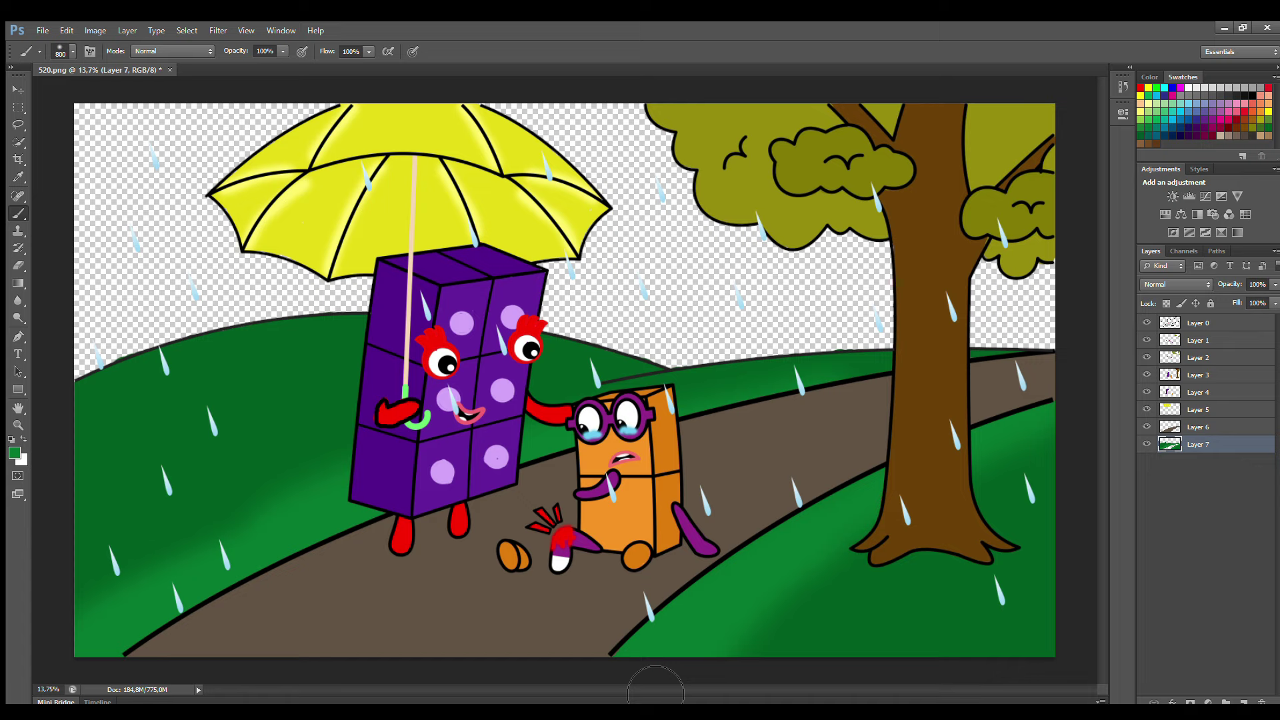
# On Layer 6, paint soft dark-brown shadows on the path beneath both characters with a 500 brush.
pyautogui.click(1198, 427)
pyautogui.press('i')
pyautogui.click(339, 410)
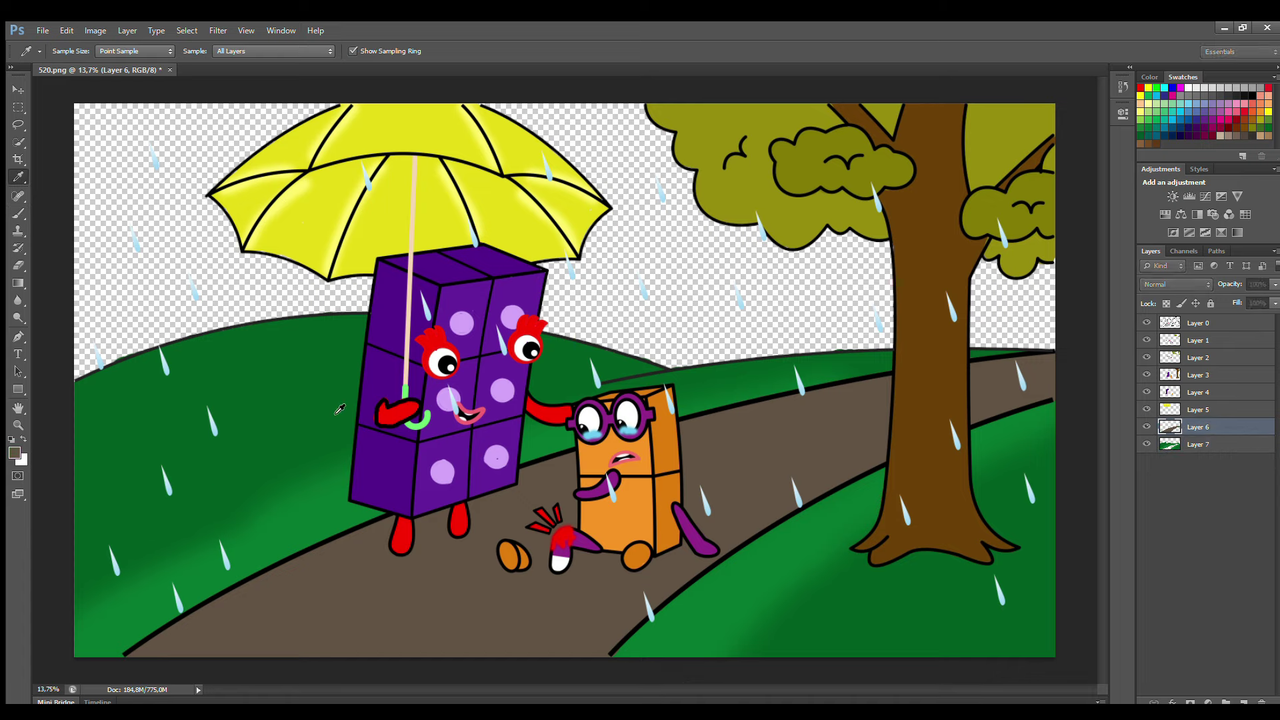
pyautogui.press('b')
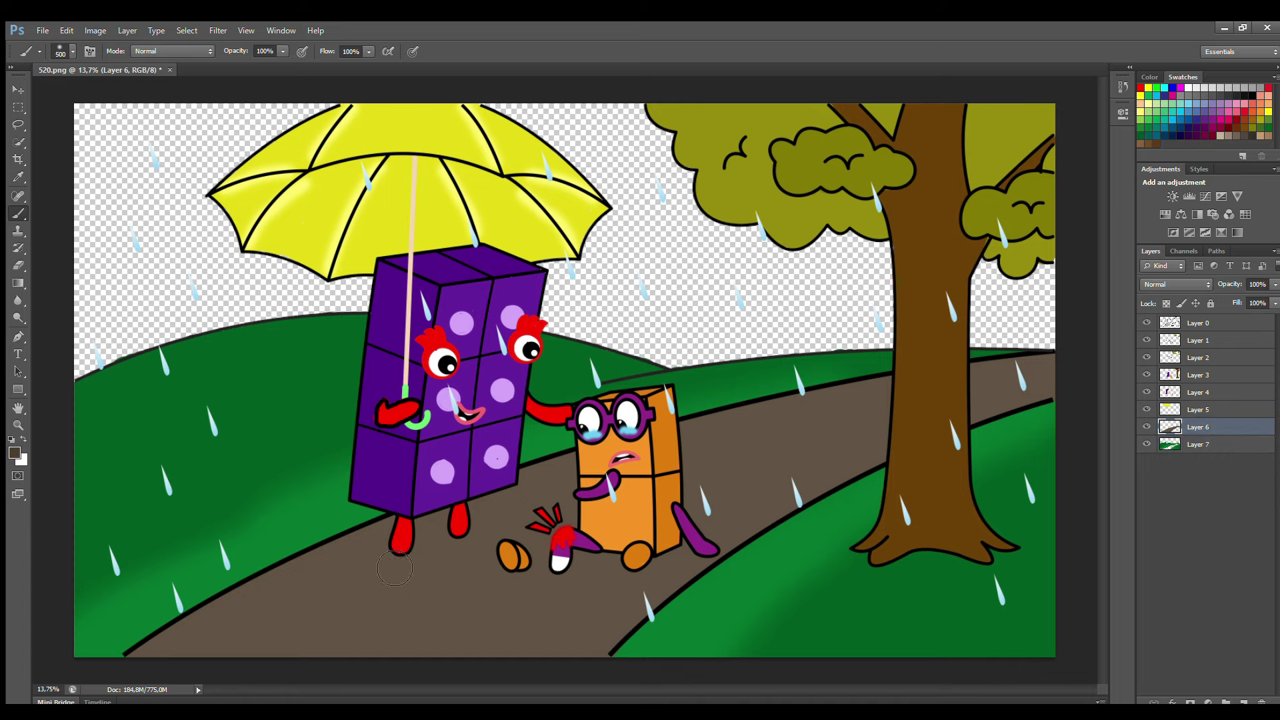
pyautogui.moveTo(395, 568)
pyautogui.mouseDown()
pyautogui.moveTo(511, 539)
pyautogui.moveTo(393, 579)
pyautogui.moveTo(637, 581)
pyautogui.moveTo(711, 567)
pyautogui.moveTo(553, 564)
pyautogui.mouseUp()
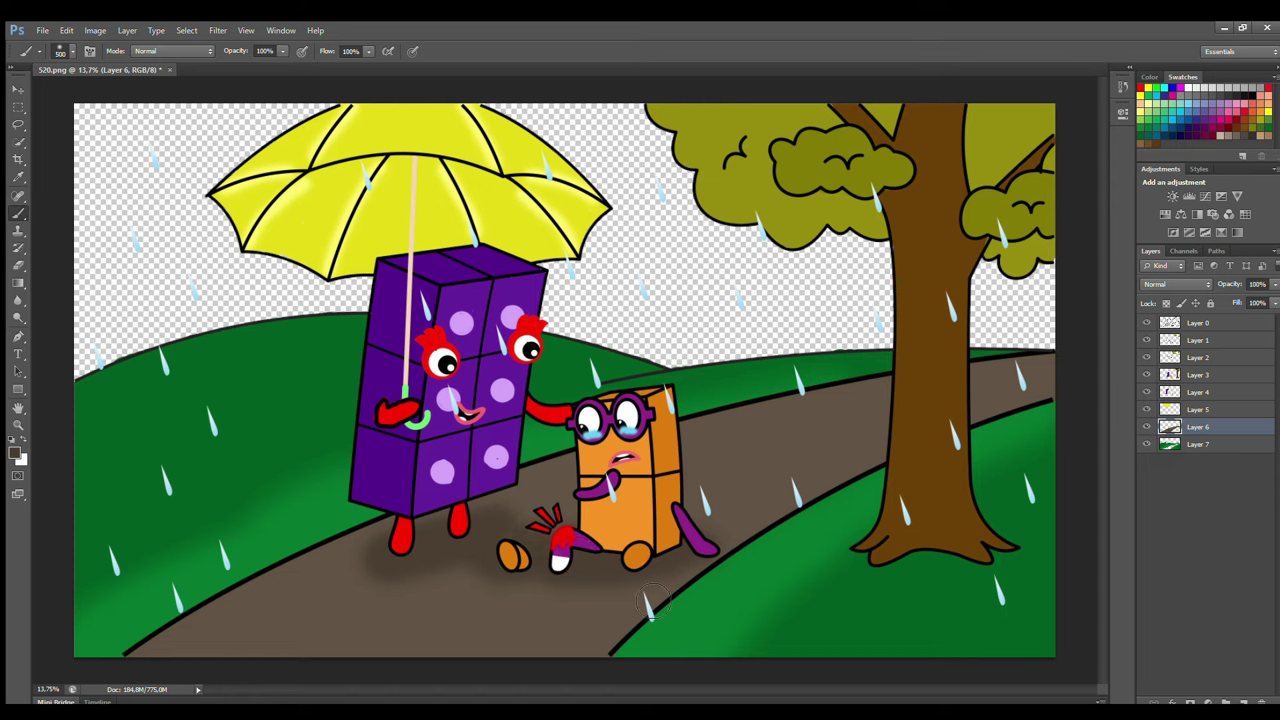
# Add a new Layer 8 beneath Layer 7 and paint a soft dark-purple haze in the sky along the horizon.
pyautogui.keyDown('ctrl'); pyautogui.click(1243, 702); pyautogui.keyUp('ctrl')
pyautogui.hotkey('ctrl', '[')
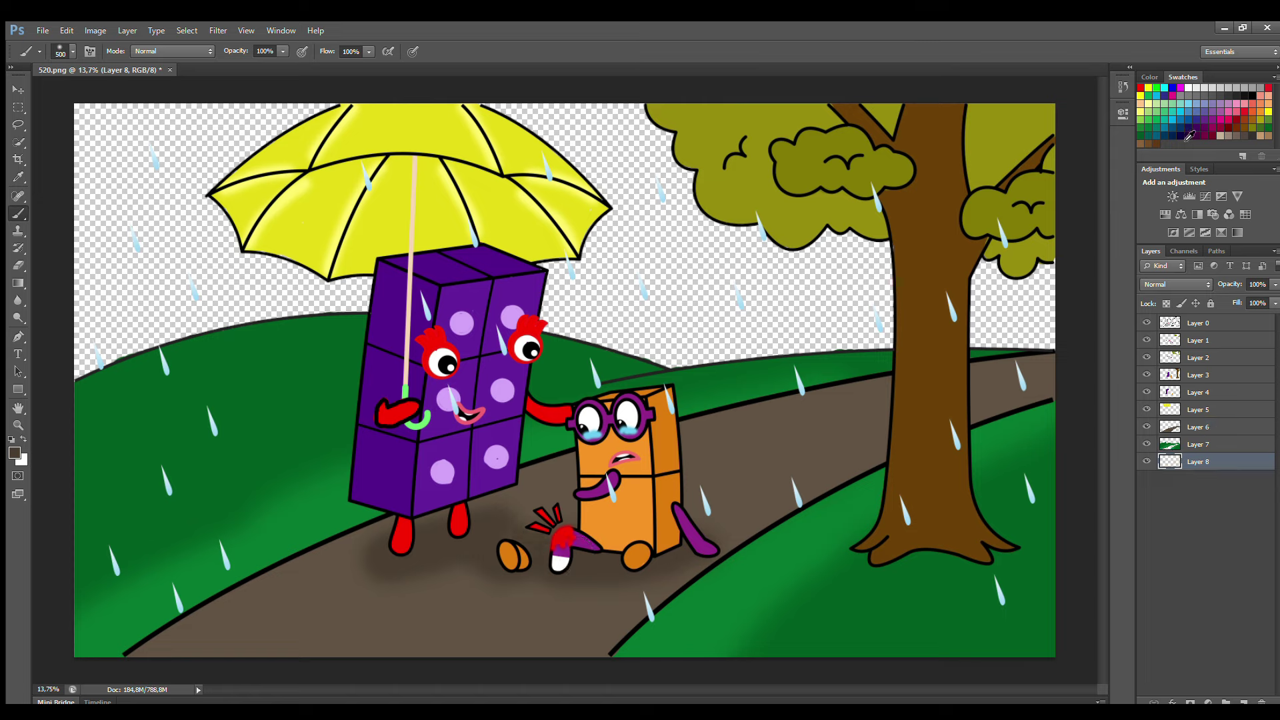
pyautogui.click(1190, 136)
pyautogui.press('i')
pyautogui.press('b')
pyautogui.moveTo(128, 404)
pyautogui.mouseDown()
pyautogui.moveTo(526, 333)
pyautogui.moveTo(1040, 320)
pyautogui.moveTo(256, 390)
pyautogui.moveTo(102, 449)
pyautogui.mouseUp()
# Add a new Layer 9 beneath Layer 8 and paint soft dark-navy storm clouds across the upper sky with a 1200 brush.
pyautogui.click(1243, 701)
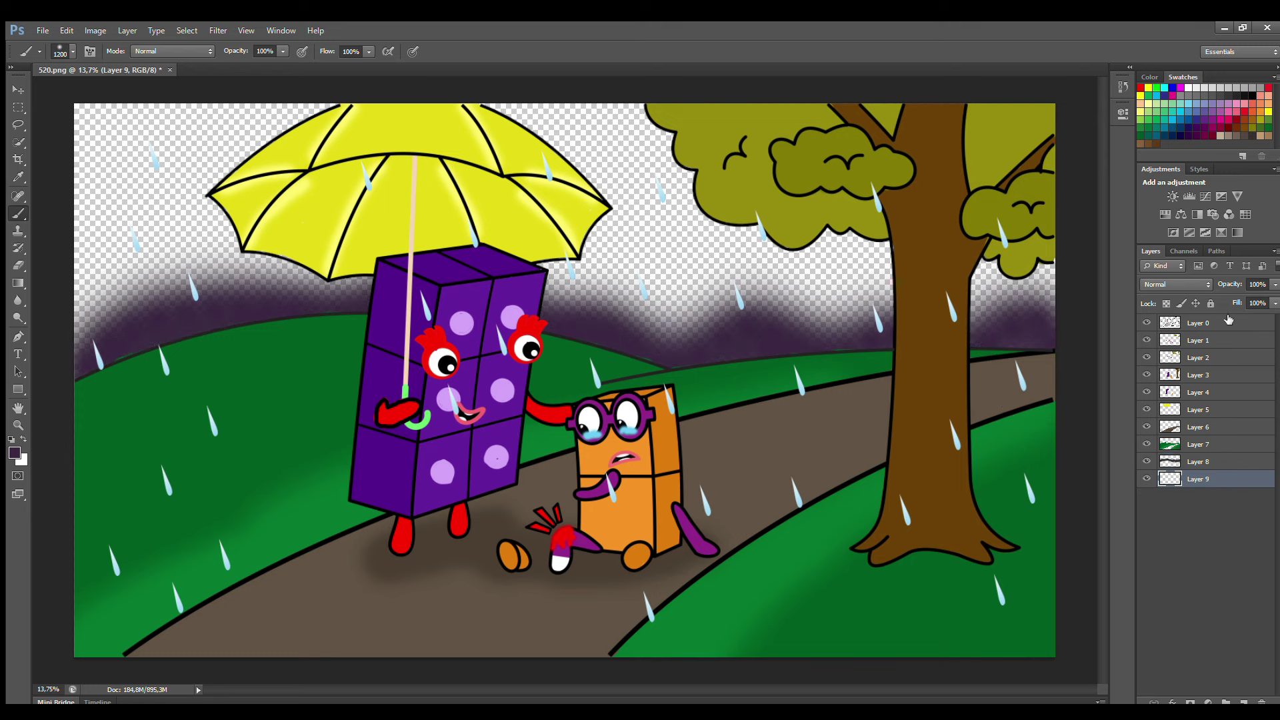
pyautogui.click(1173, 89)
pyautogui.moveTo(76, 136); pyautogui.dragTo(220, 136)
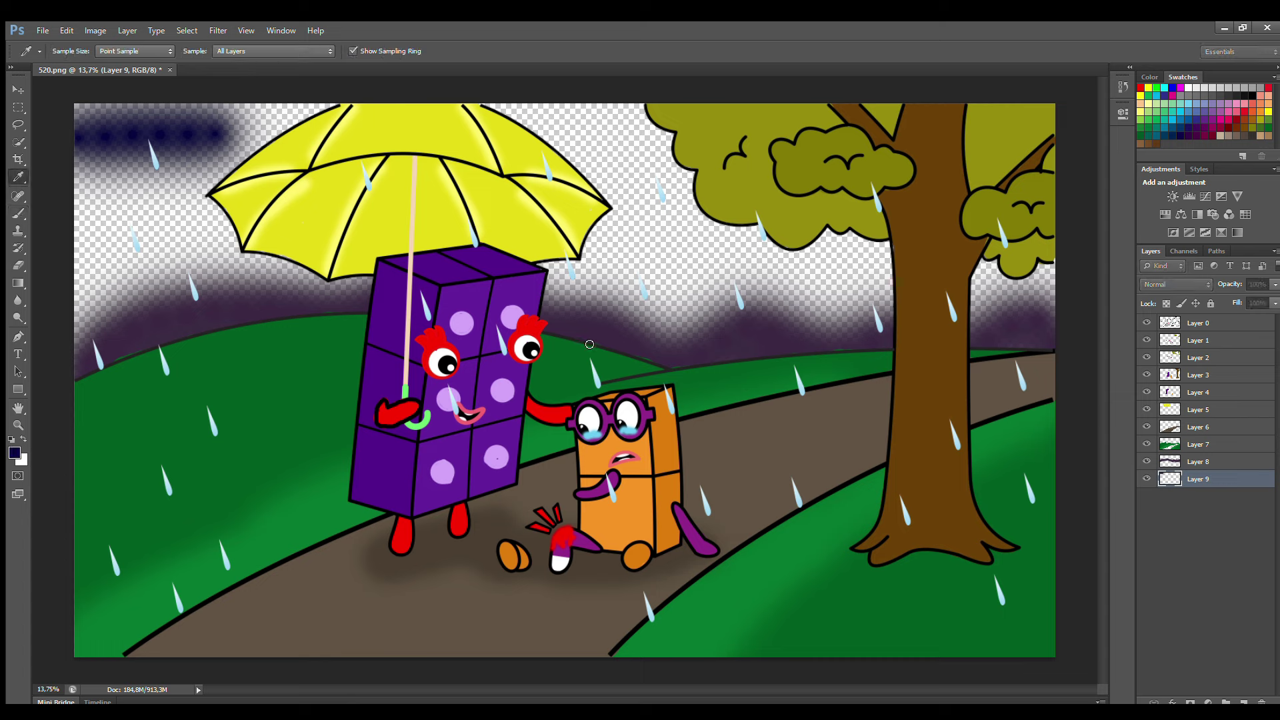
pyautogui.moveTo(100, 130); pyautogui.dragTo(700, 133)
pyautogui.moveTo(822, 206)
pyautogui.mouseDown()
pyautogui.moveTo(712, 175)
pyautogui.moveTo(147, 174)
pyautogui.mouseUp()
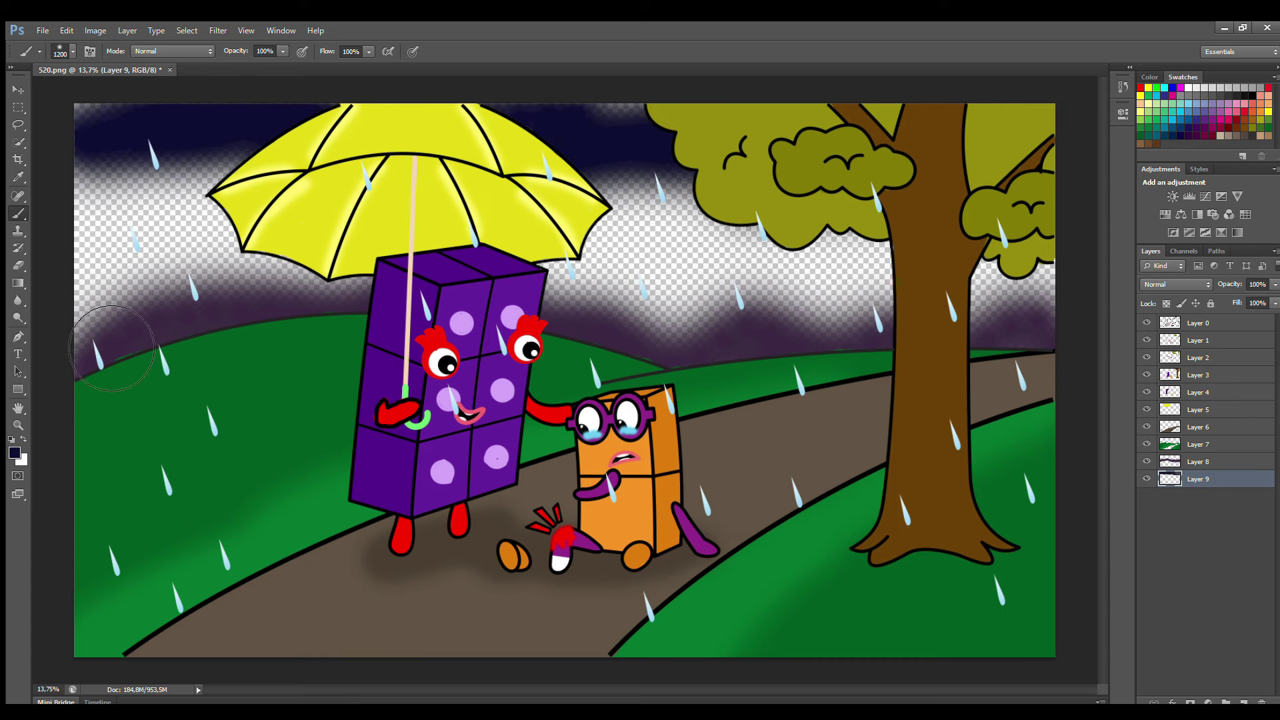
pyautogui.moveTo(80, 280)
pyautogui.mouseDown()
pyautogui.moveTo(733, 287)
pyautogui.moveTo(967, 347)
pyautogui.moveTo(733, 200)
pyautogui.moveTo(133, 213)
pyautogui.moveTo(173, 267)
pyautogui.moveTo(134, 274)
pyautogui.mouseUp()
# Add a new Layer 10 beneath Layer 9 and fill the remaining transparent sky gaps with dark grey-green using a 1200 brush.
pyautogui.click(1243, 700)
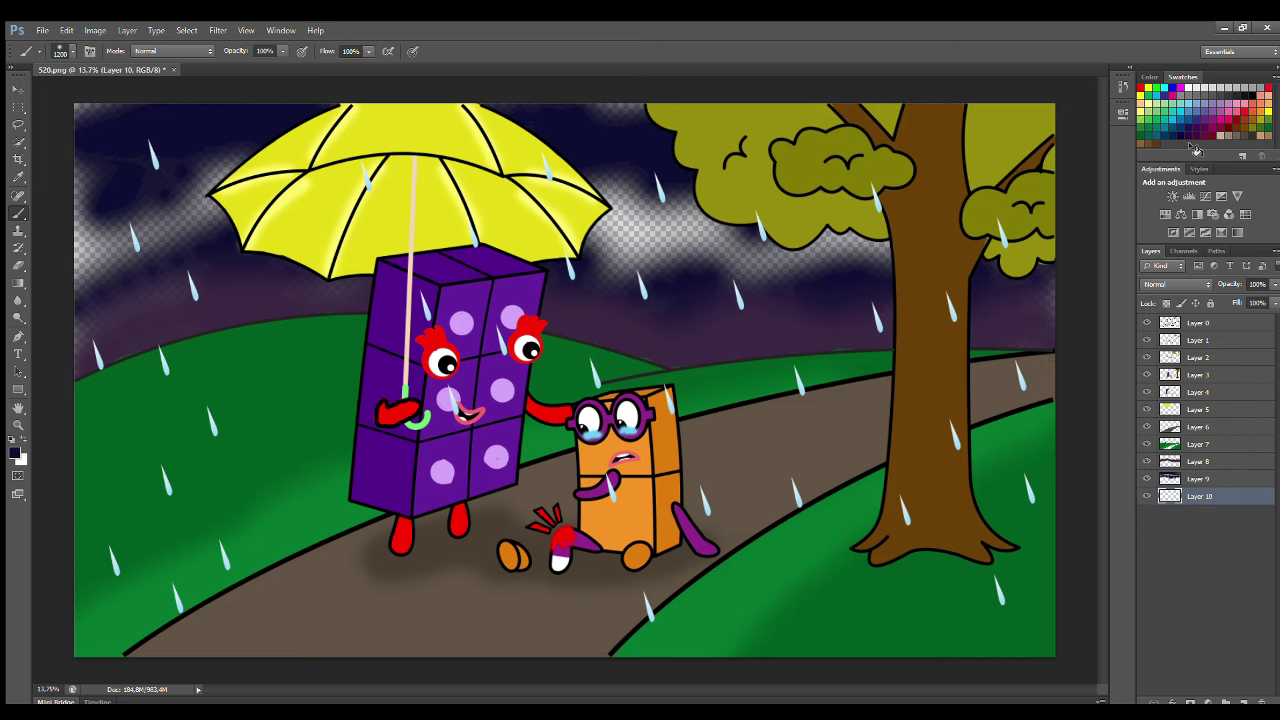
pyautogui.click(1171, 121)
pyautogui.press('i')
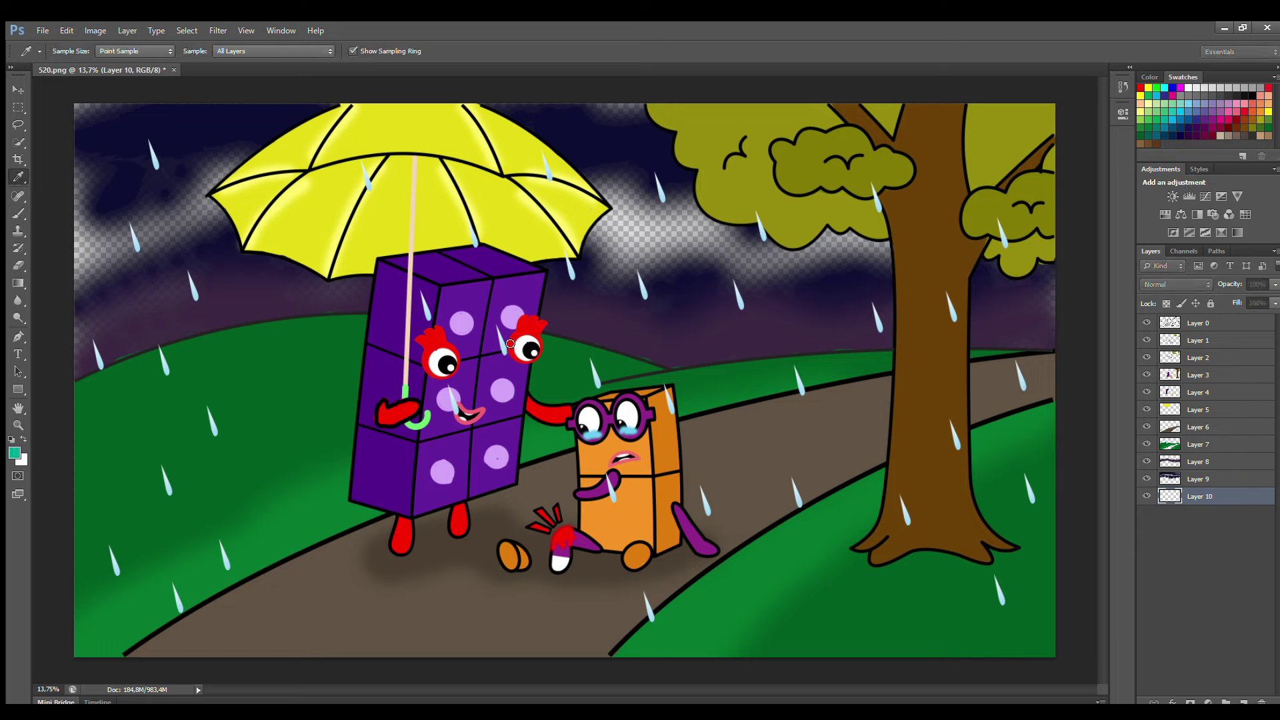
pyautogui.click(730, 213)
pyautogui.press('b')
pyautogui.moveTo(106, 117)
pyautogui.mouseDown()
pyautogui.moveTo(267, 200)
pyautogui.moveTo(100, 334)
pyautogui.mouseUp()
pyautogui.moveTo(600, 200); pyautogui.dragTo(843, 257)
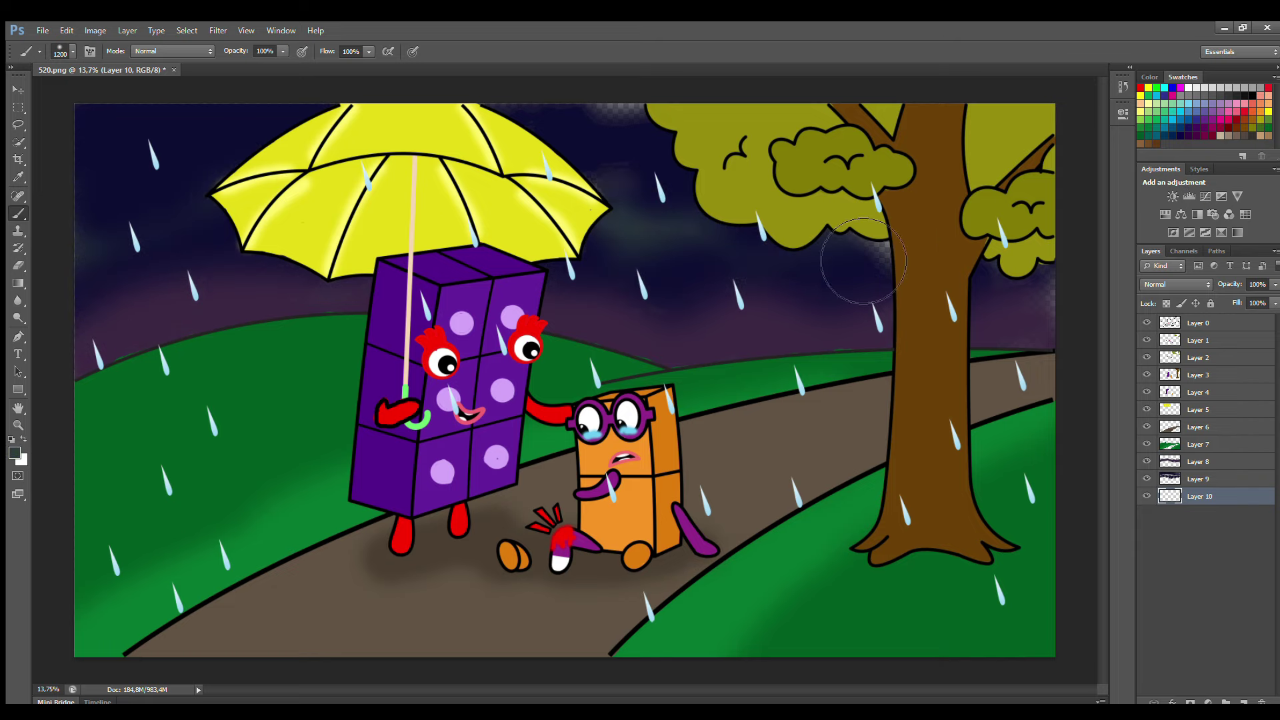
pyautogui.moveTo(1093, 350)
pyautogui.mouseDown()
pyautogui.moveTo(186, 178)
pyautogui.moveTo(971, 319)
pyautogui.moveTo(64, 360)
pyautogui.moveTo(534, 454)
pyautogui.mouseUp()
# Brush a lighter grey-green over the cloud gaps on both sides of the umbrella on Layer 10.
pyautogui.press('i')
pyautogui.press('b')
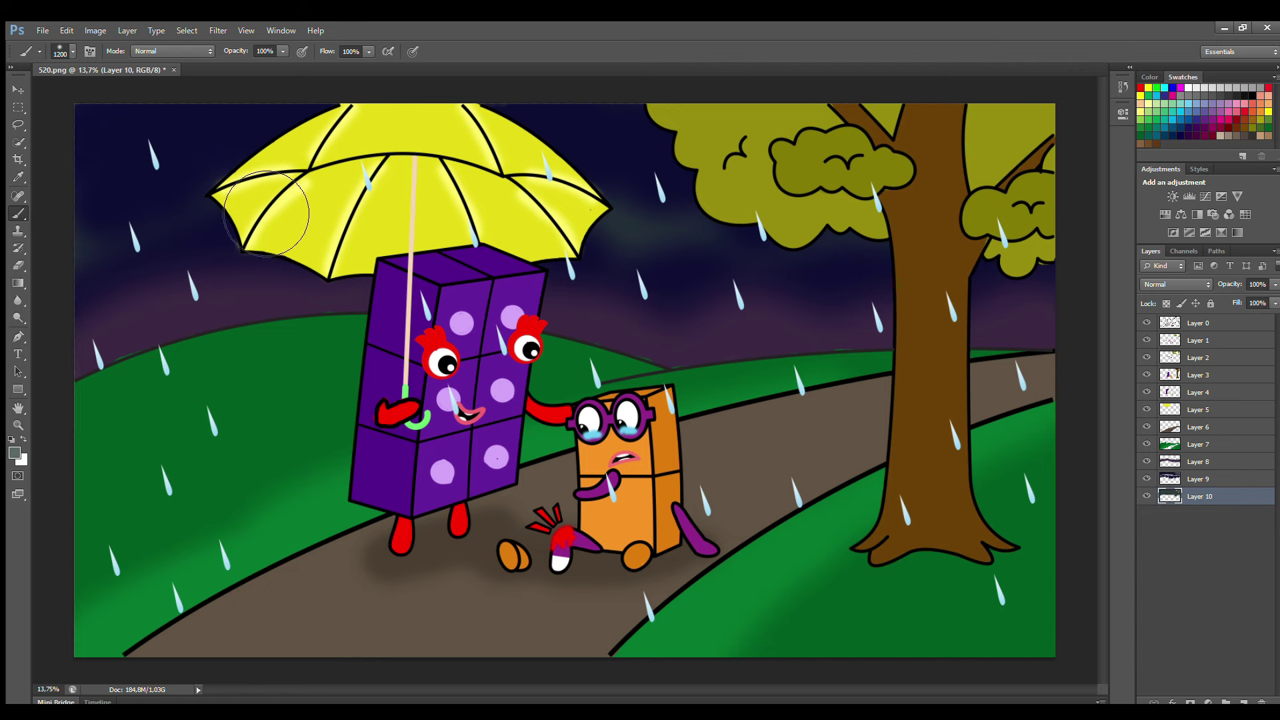
pyautogui.moveTo(93, 246)
pyautogui.mouseDown()
pyautogui.moveTo(651, 286)
pyautogui.moveTo(844, 354)
pyautogui.mouseUp()
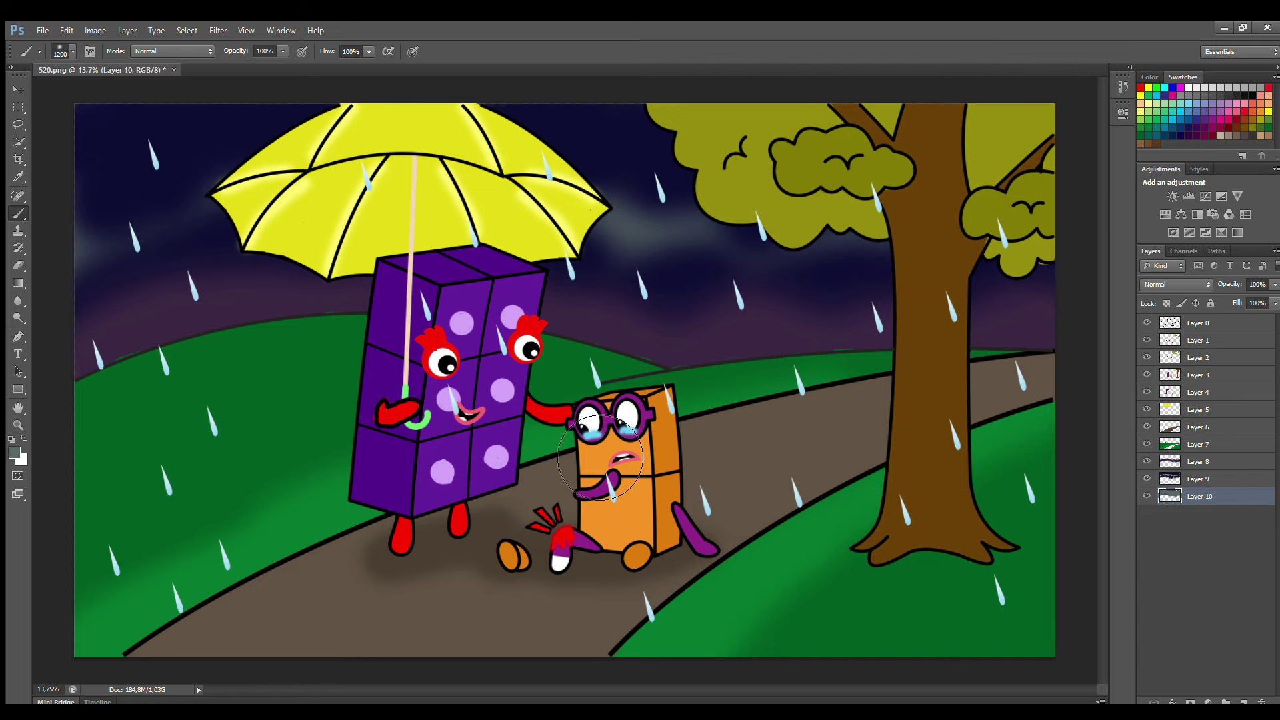
# Make the grass layer, Layer 7, active and switch to the Eraser tool.
pyautogui.hotkey('alt', ']')
pyautogui.hotkey('alt', ']')
pyautogui.hotkey('alt', ']')
pyautogui.press('e')
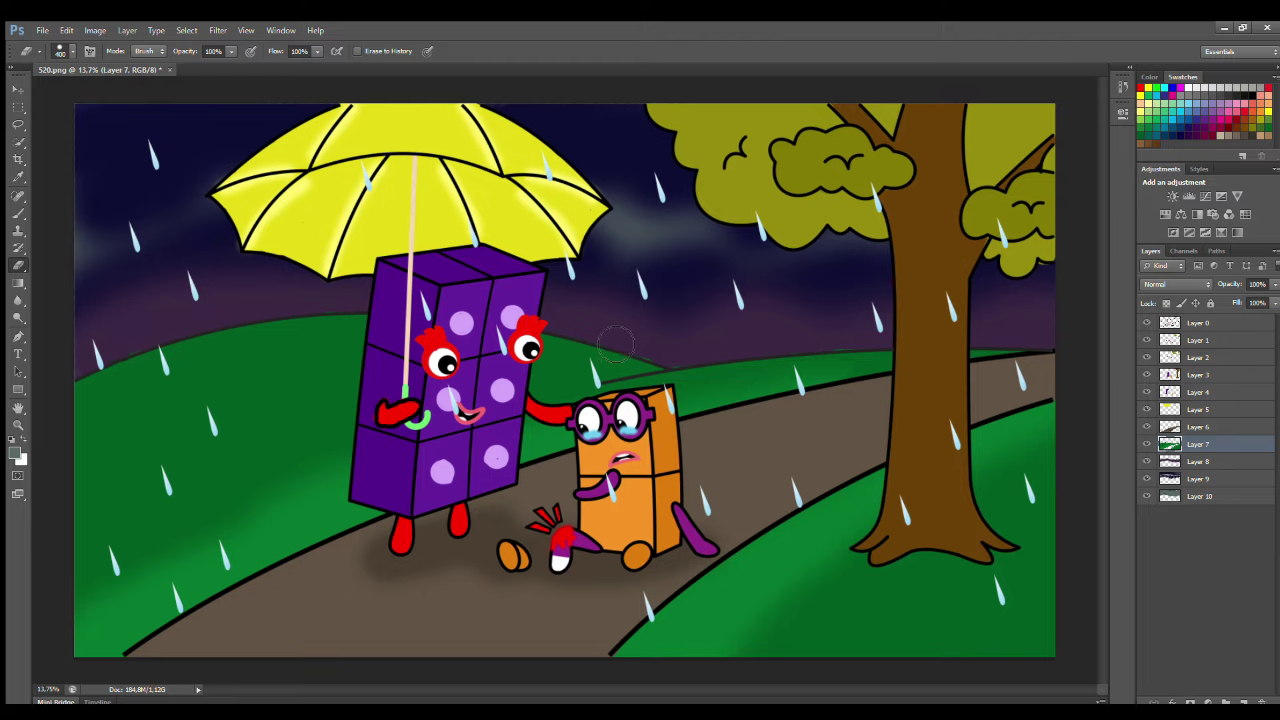